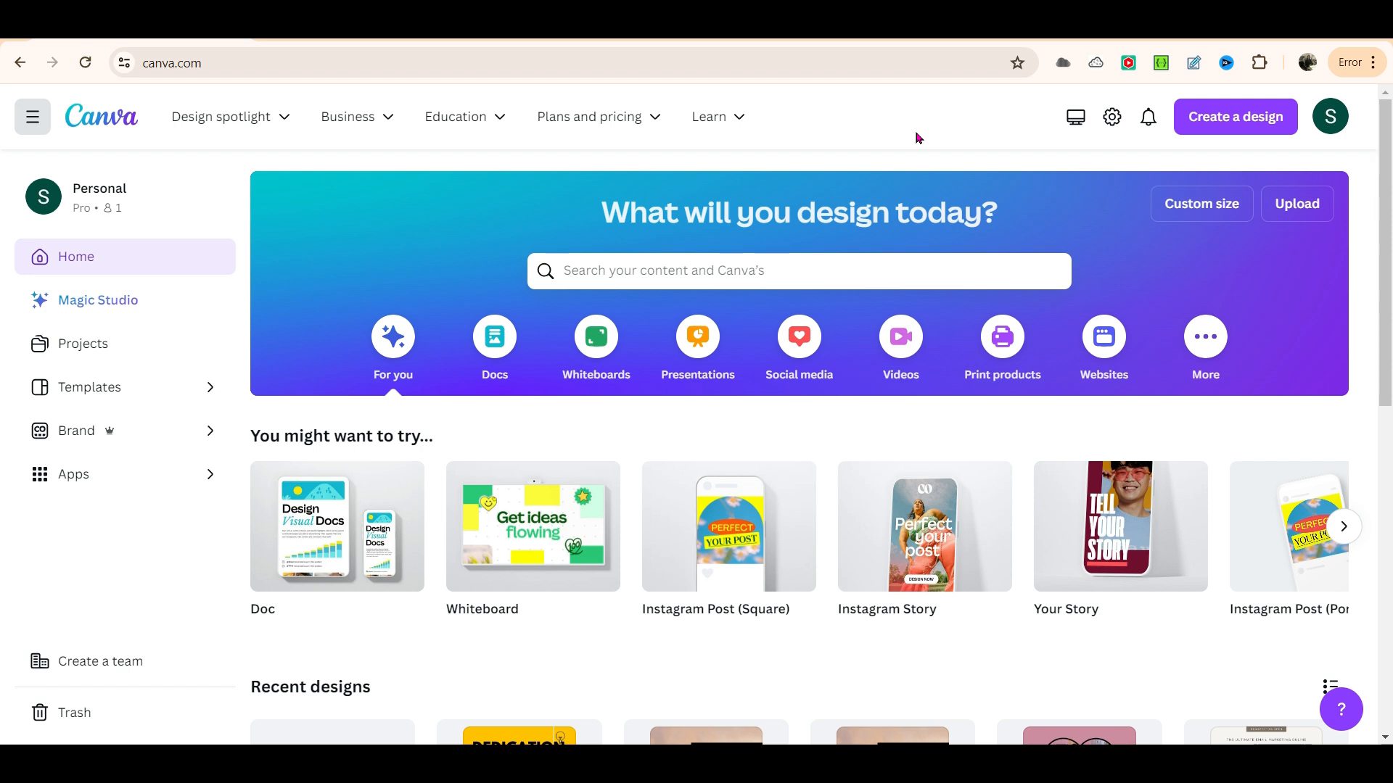
# Switch to ChatGPT and ask "what are the different types or niches of theme pages we can create on instagram".
pyautogui.click(317, 27)
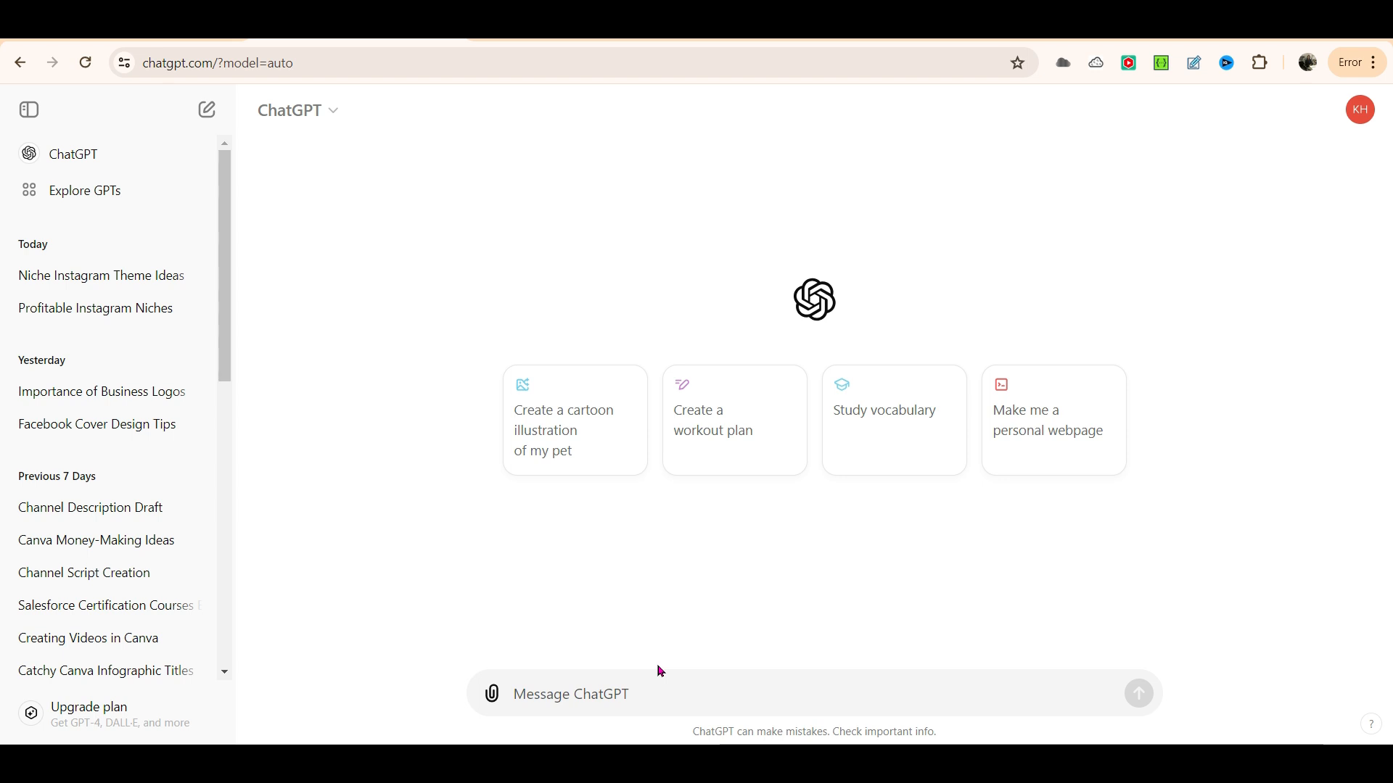
pyautogui.click(641, 682)
pyautogui.write('what are the differe')
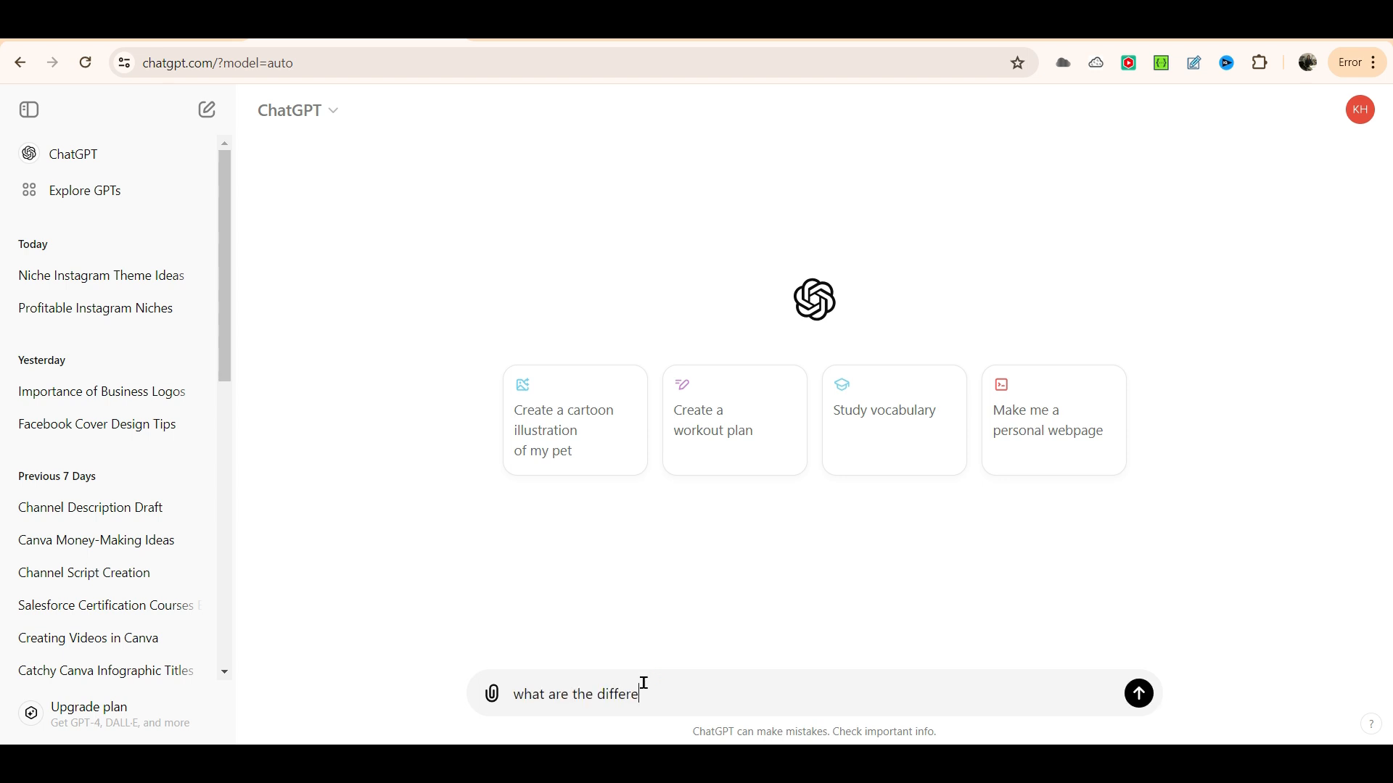
pyautogui.write('nt types or niches of theme pages we can c')
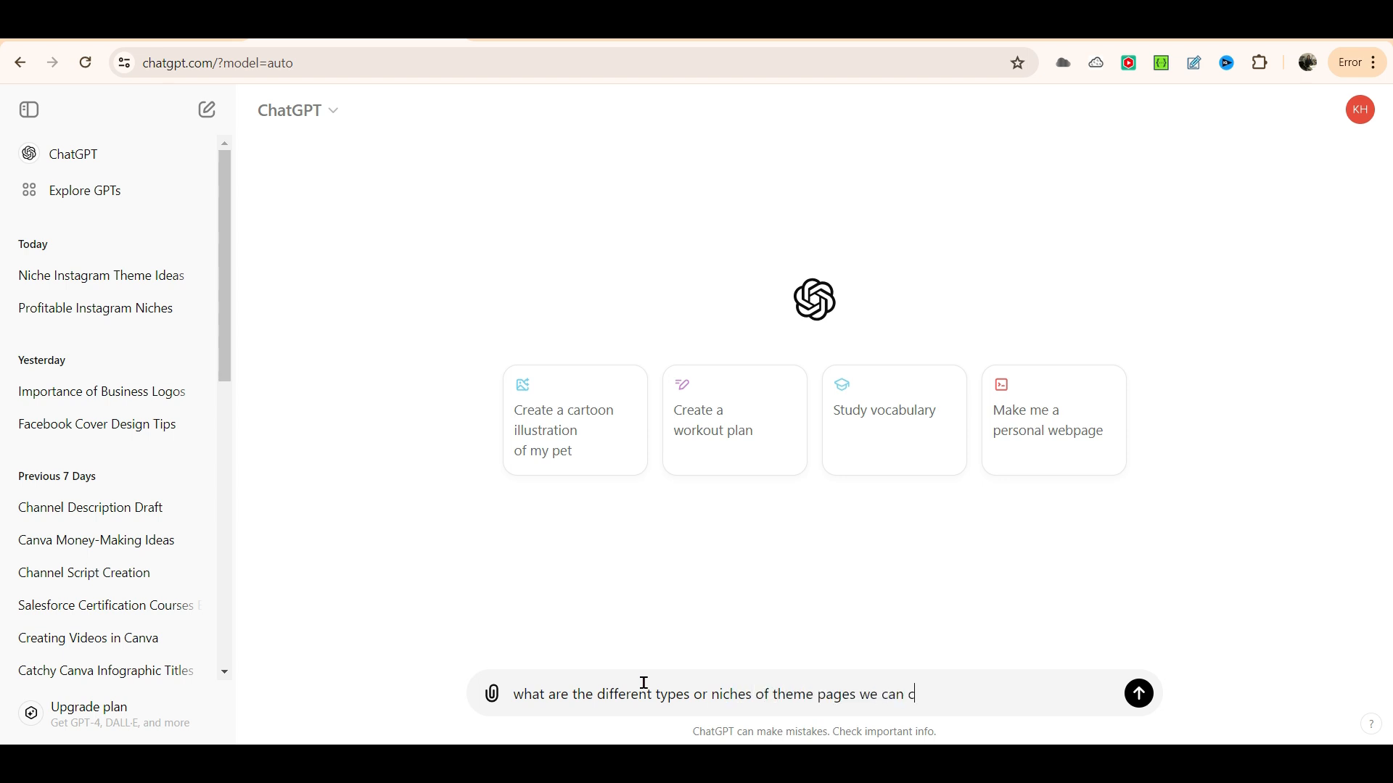
pyautogui.write('reate on instagram')
pyautogui.press('Return')
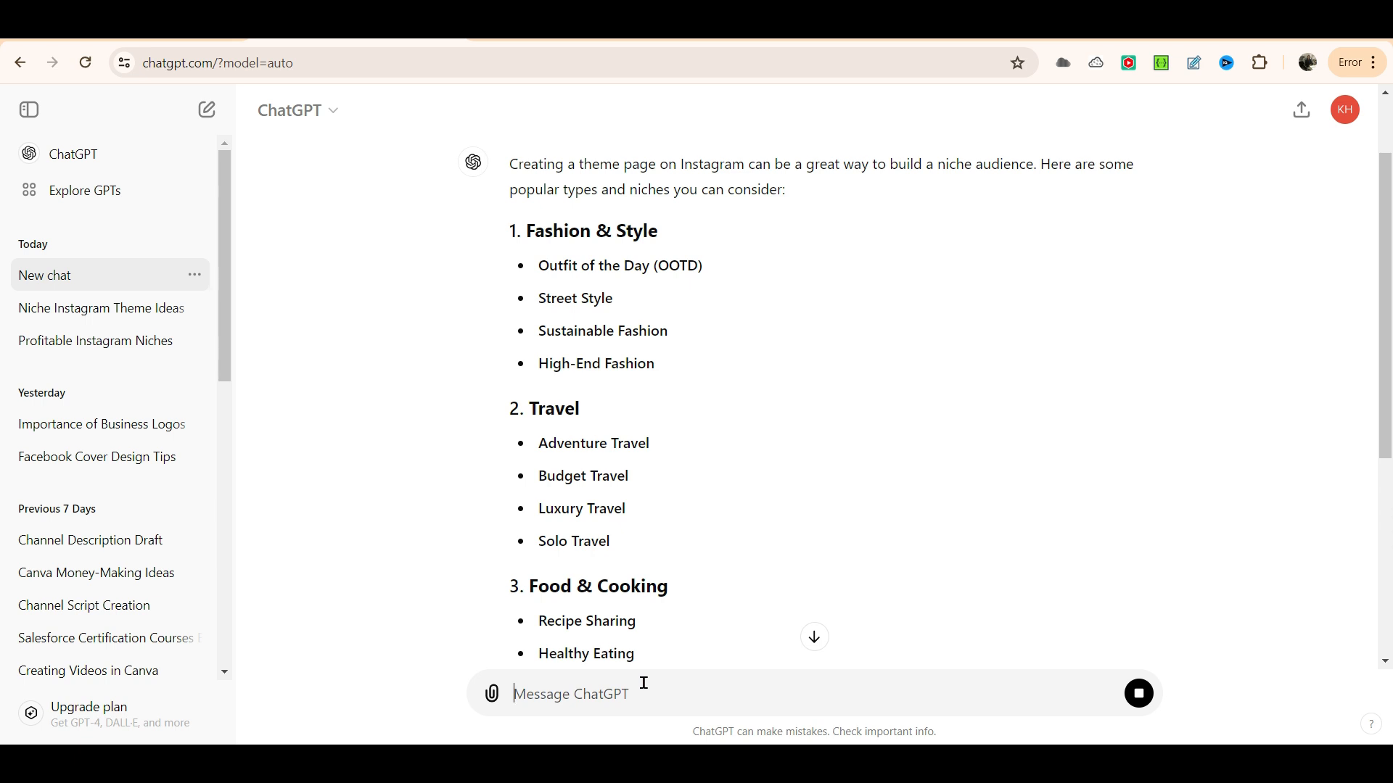
pyautogui.click(813, 640)
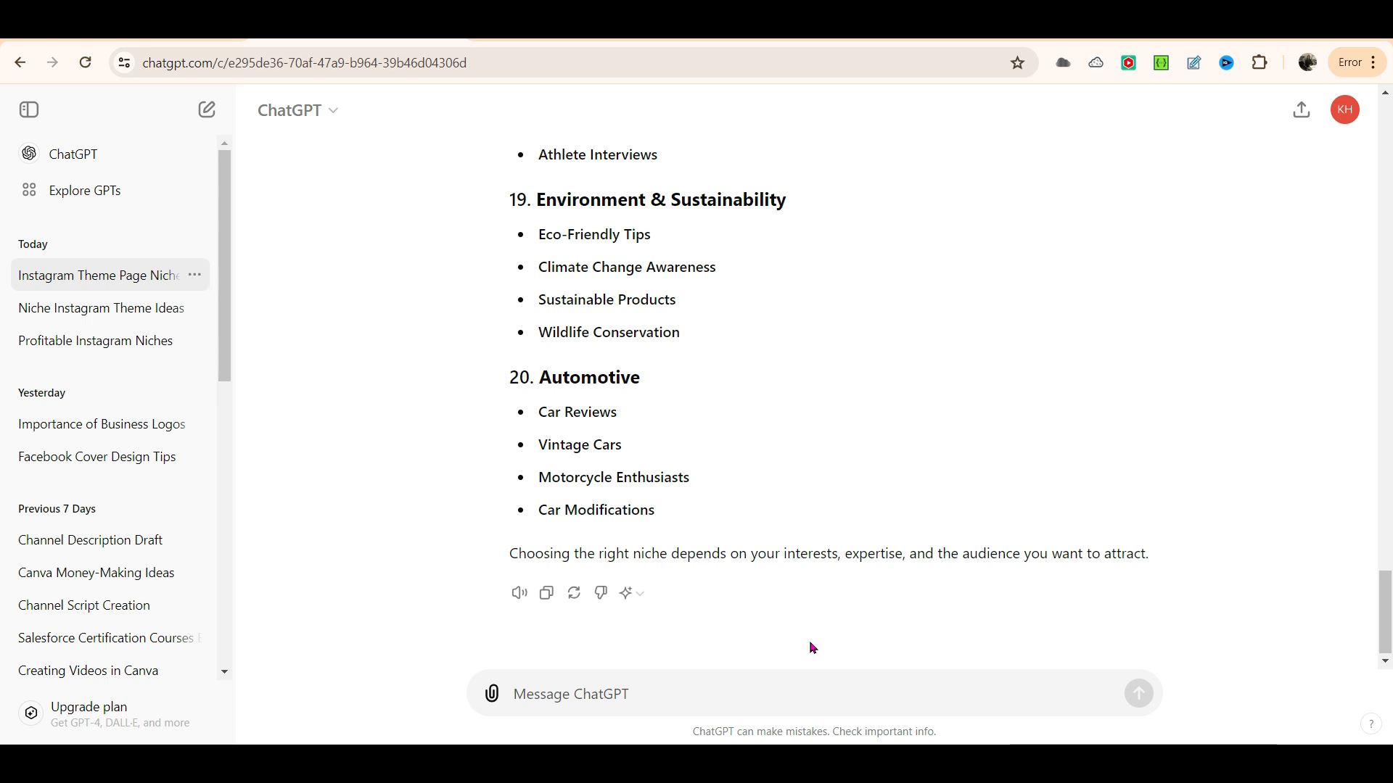
# Send the follow-up prompt "Give me 15 different Motivational quotes in table format".
pyautogui.click(601, 690)
pyautogui.write('G')
pyautogui.write('ive me ')
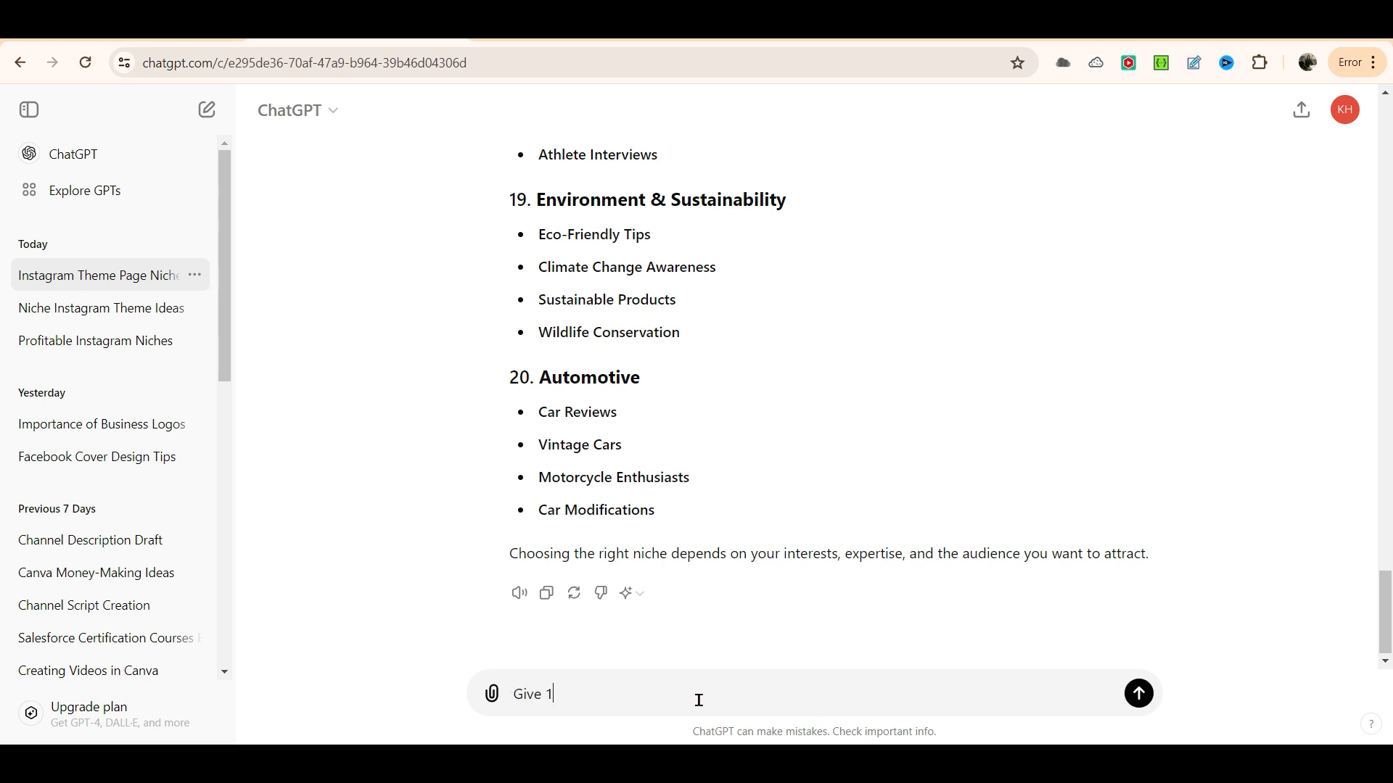
pyautogui.write('15 different Motivation')
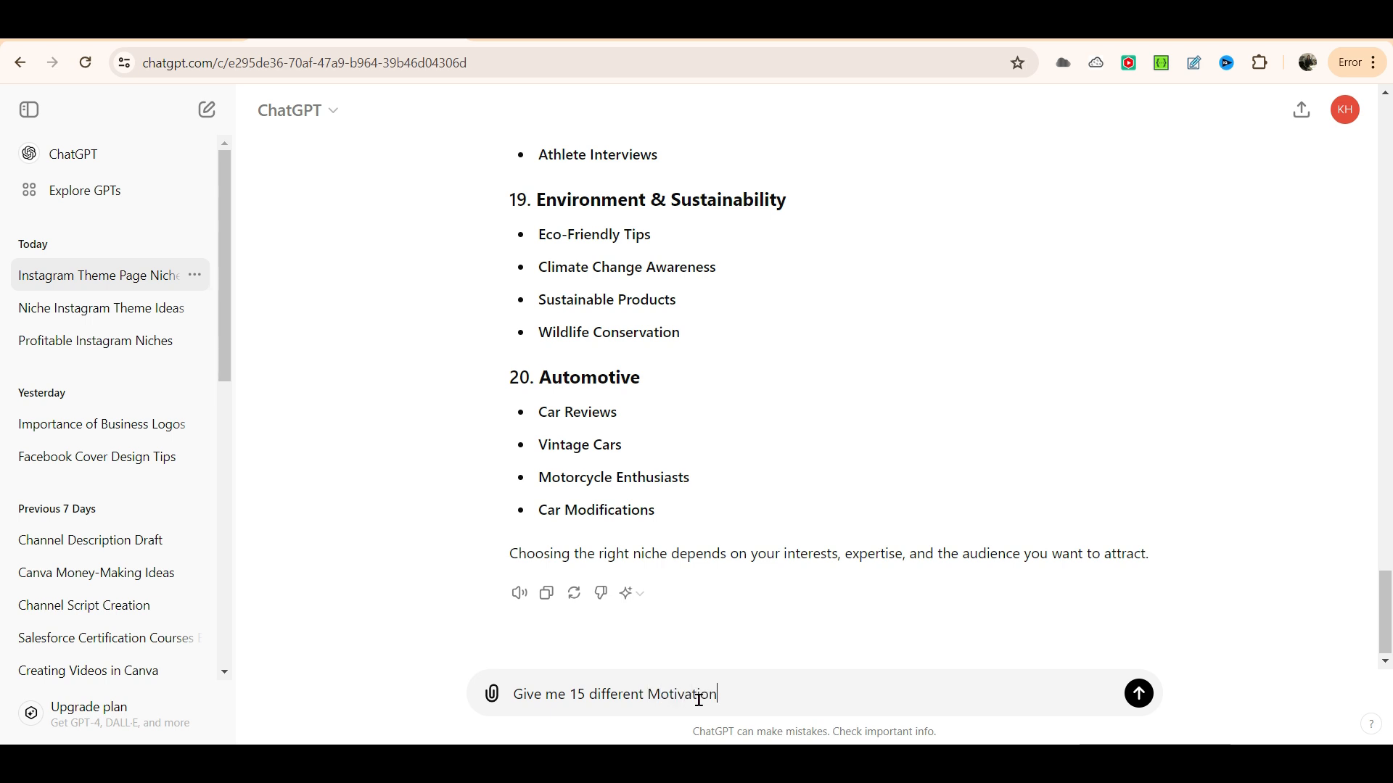
pyautogui.write('al quotes in table format')
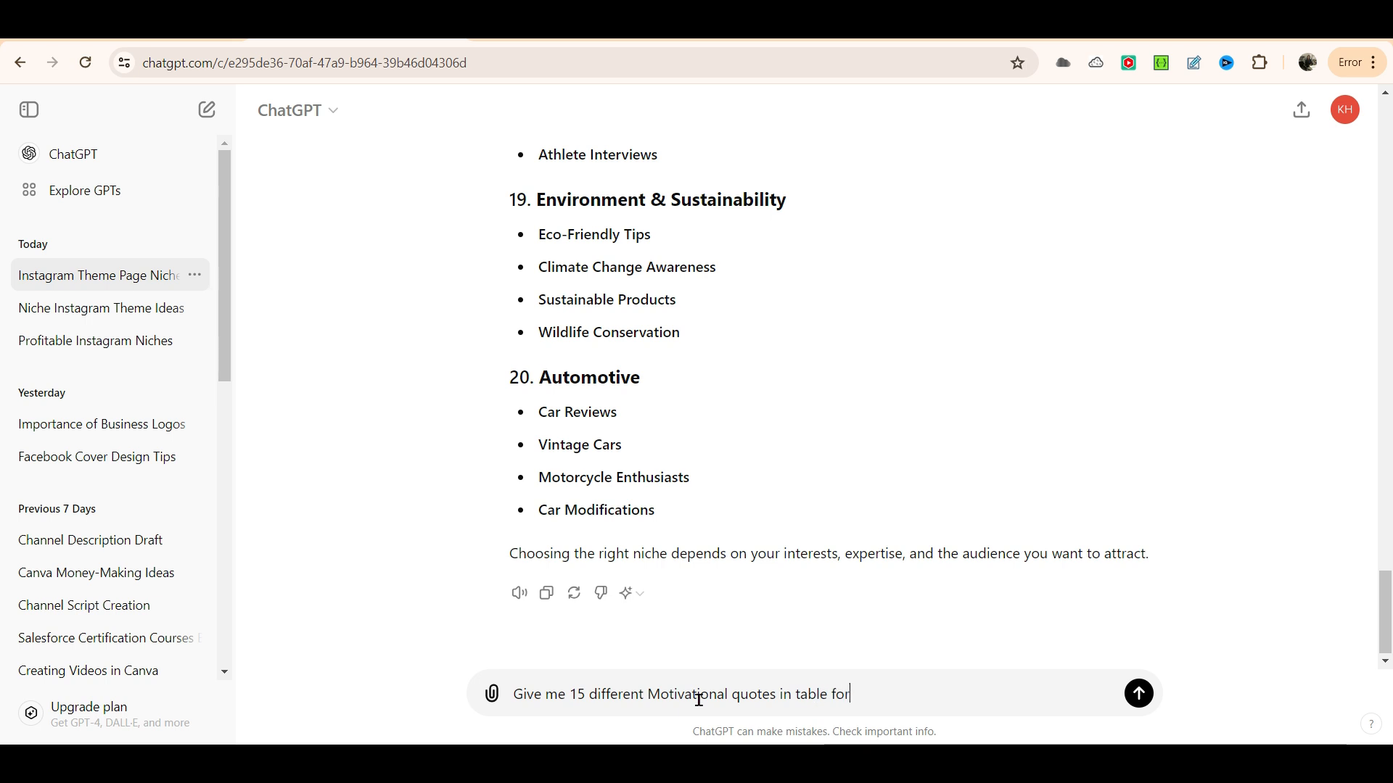
pyautogui.press('Return')
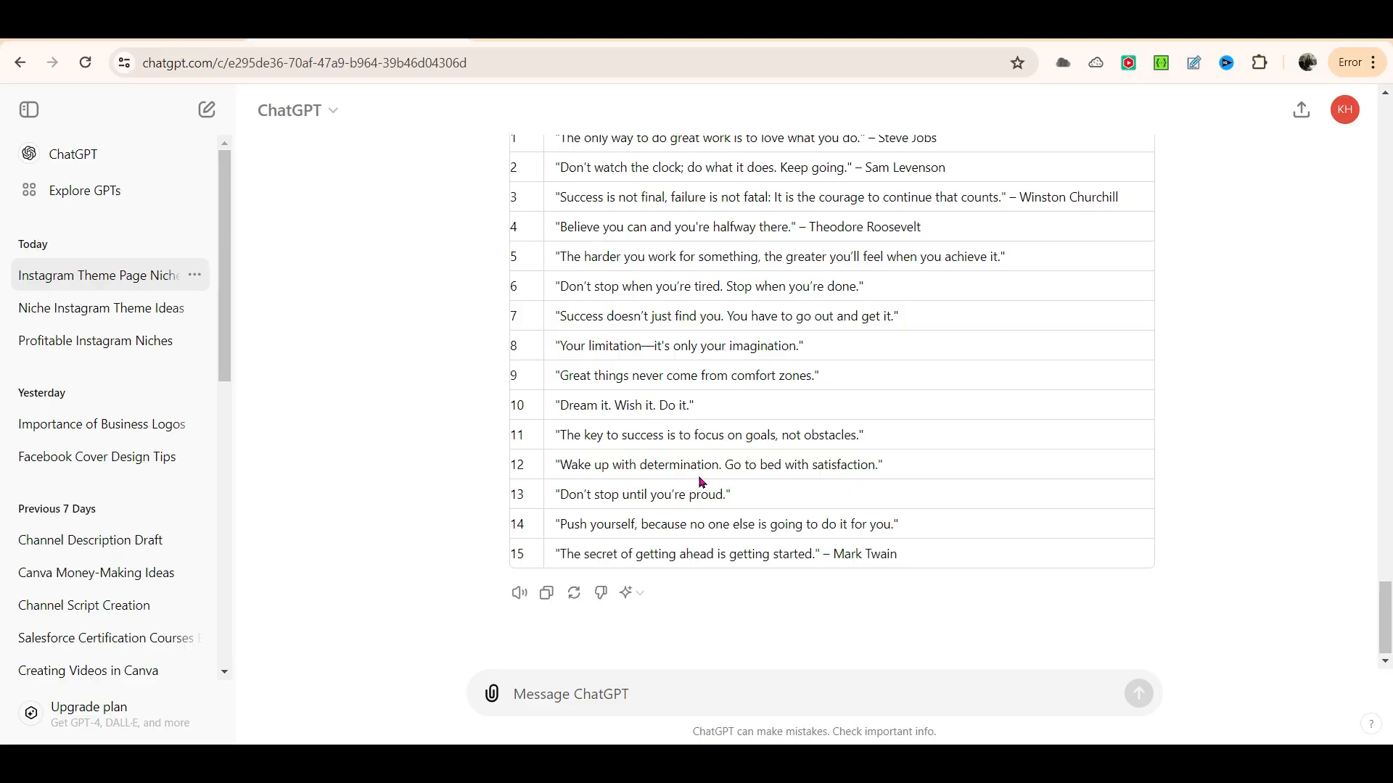
# Copy the "No." and "Quote" header row of the quotes table and paste it into the blank Excel sheet.
pyautogui.scroll(3, 577, 310)
pyautogui.moveTo(511, 285); pyautogui.dragTo(614, 292)
pyautogui.hotkey('ctrl', 'c')
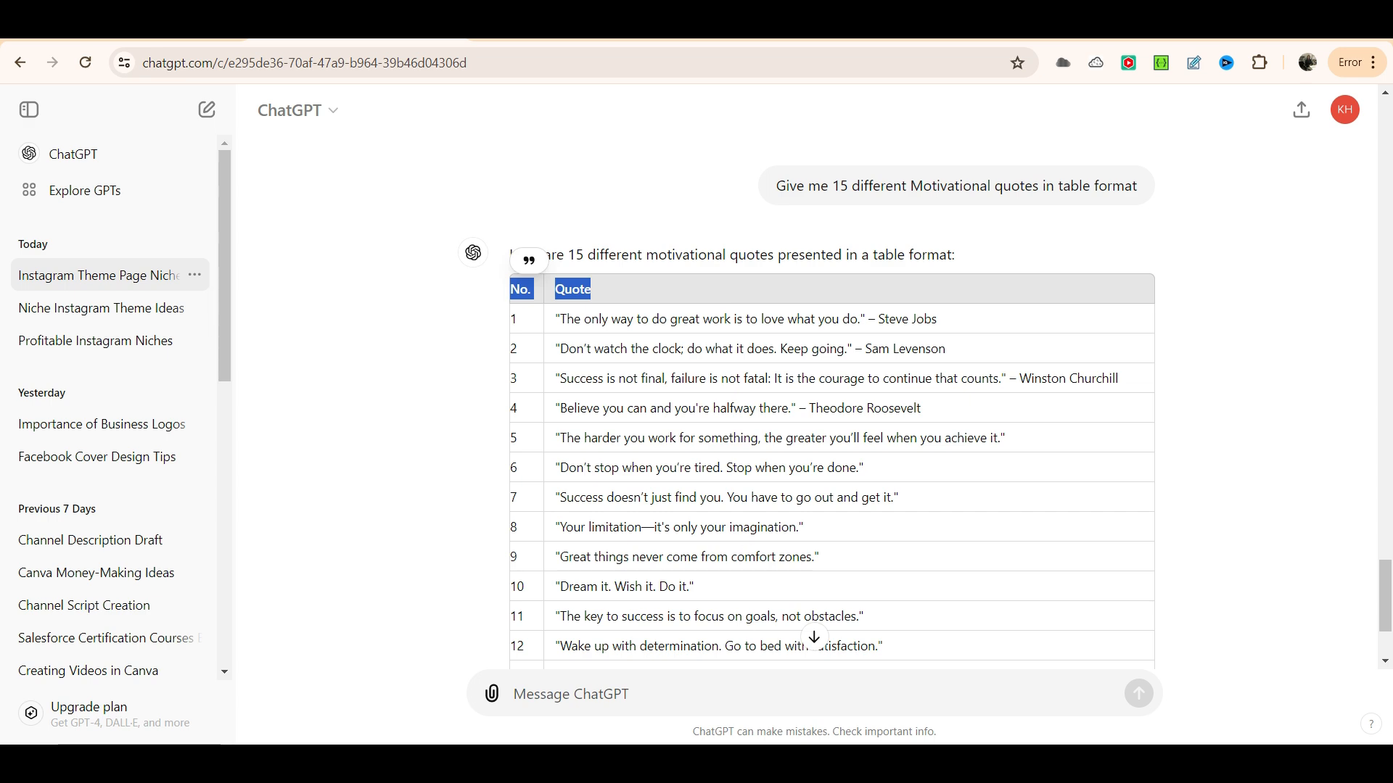
pyautogui.hotkey('alt', 'Tab')
pyautogui.hotkey('ctrl', 'v')
# Move the "Quote" heading from A2 to B1 and widen column B to fit long quotes.
pyautogui.click(56, 261)
pyautogui.click(56, 244)
pyautogui.hotkey('ctrl', 'c')
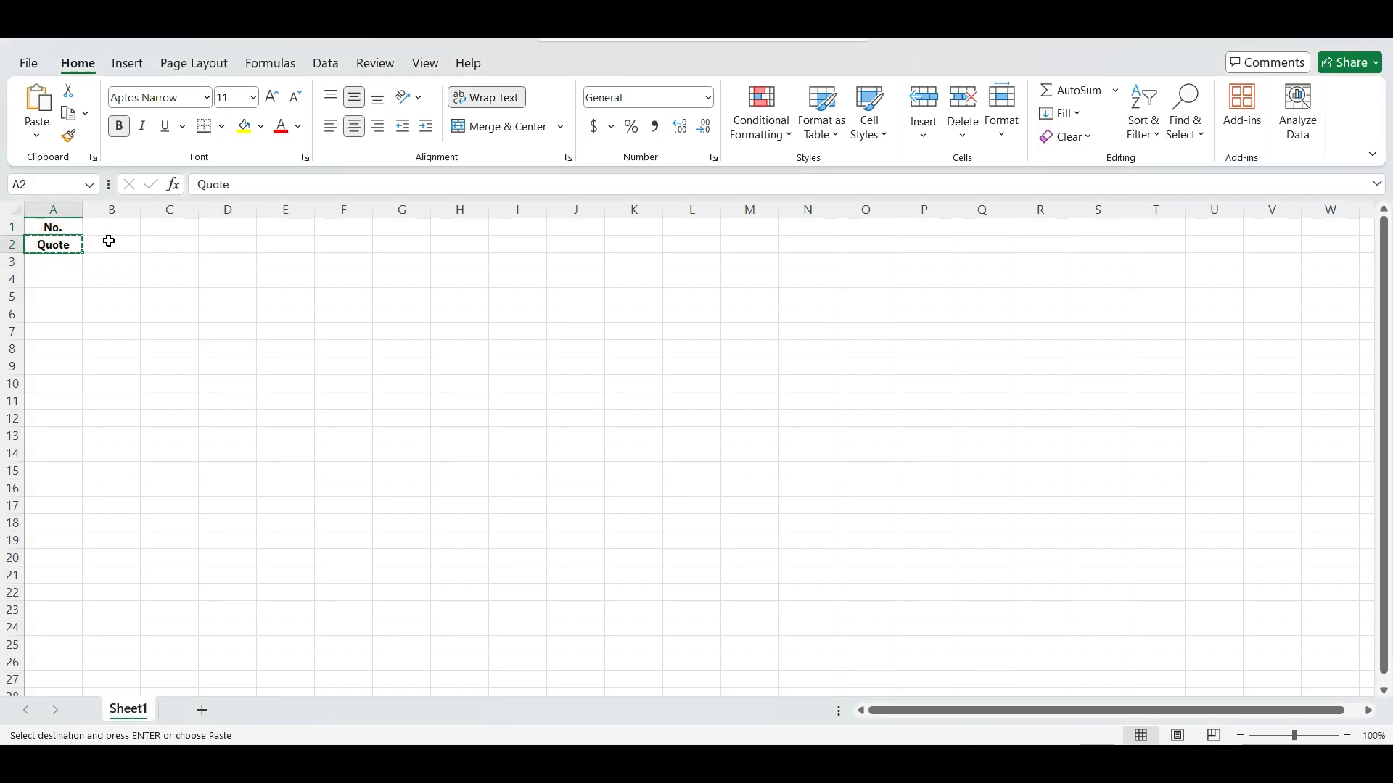
pyautogui.click(105, 218)
pyautogui.hotkey('ctrl', 'v')
pyautogui.click(82, 214)
pyautogui.moveTo(147, 215); pyautogui.dragTo(477, 218)
pyautogui.click(34, 232)
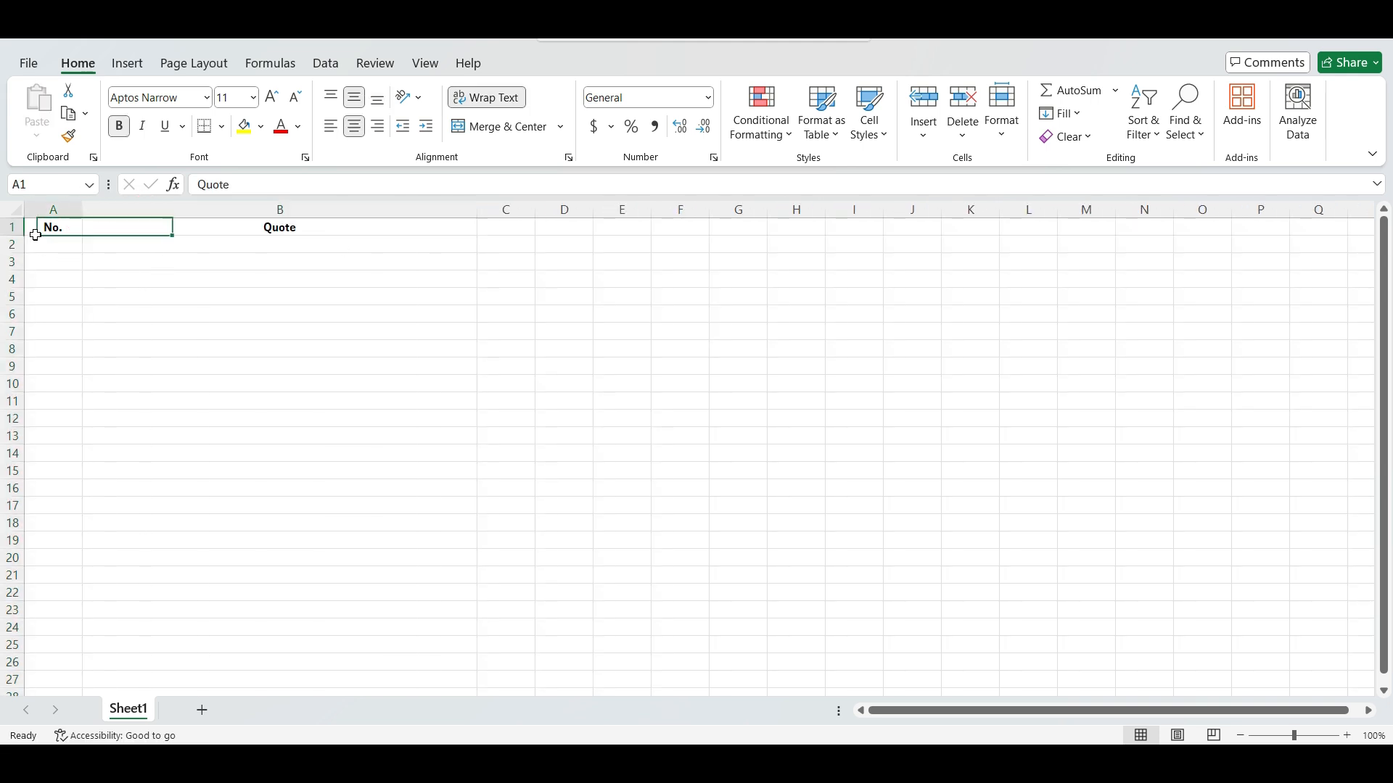
# Copy all 15 numbered quote rows from ChatGPT and paste them into the Excel sheet starting at A2.
pyautogui.click(717, 762)
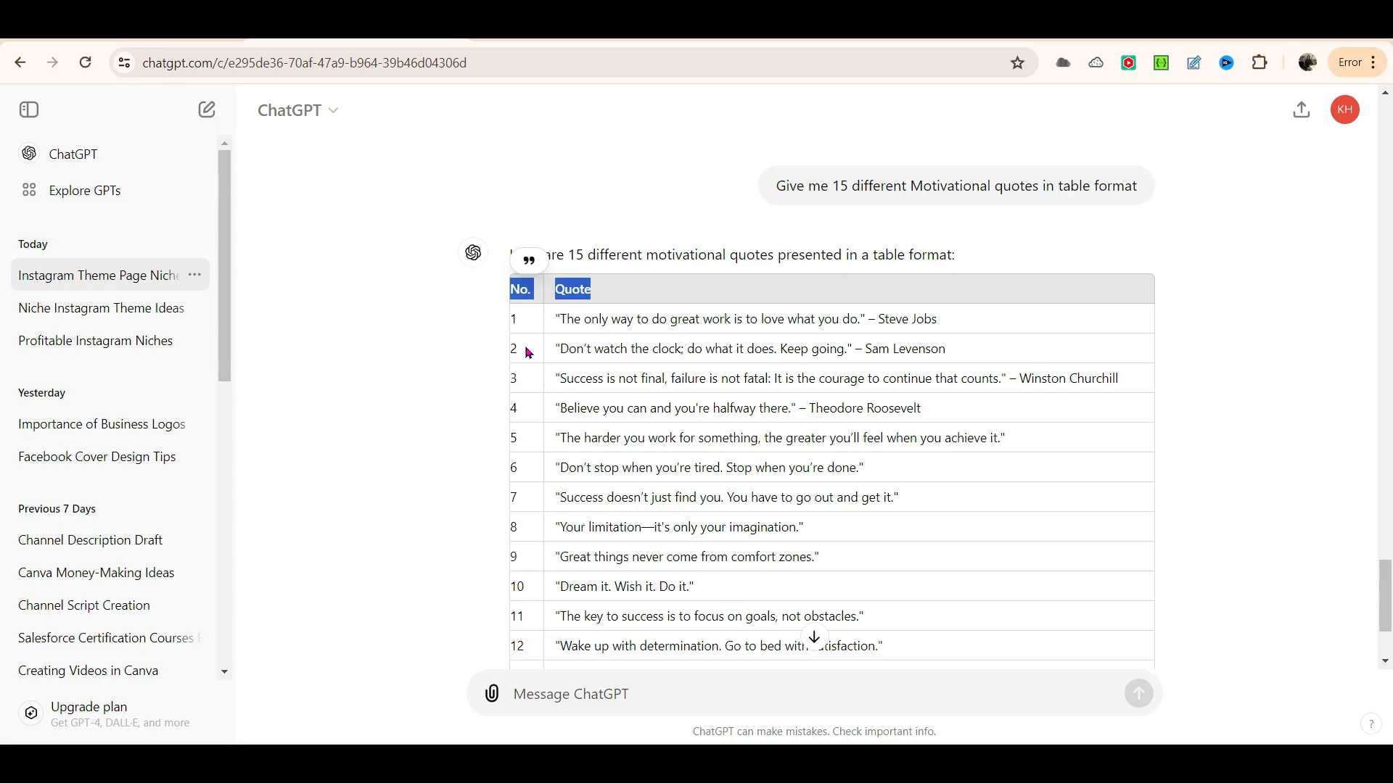
pyautogui.moveTo(512, 319); pyautogui.dragTo(910, 644)
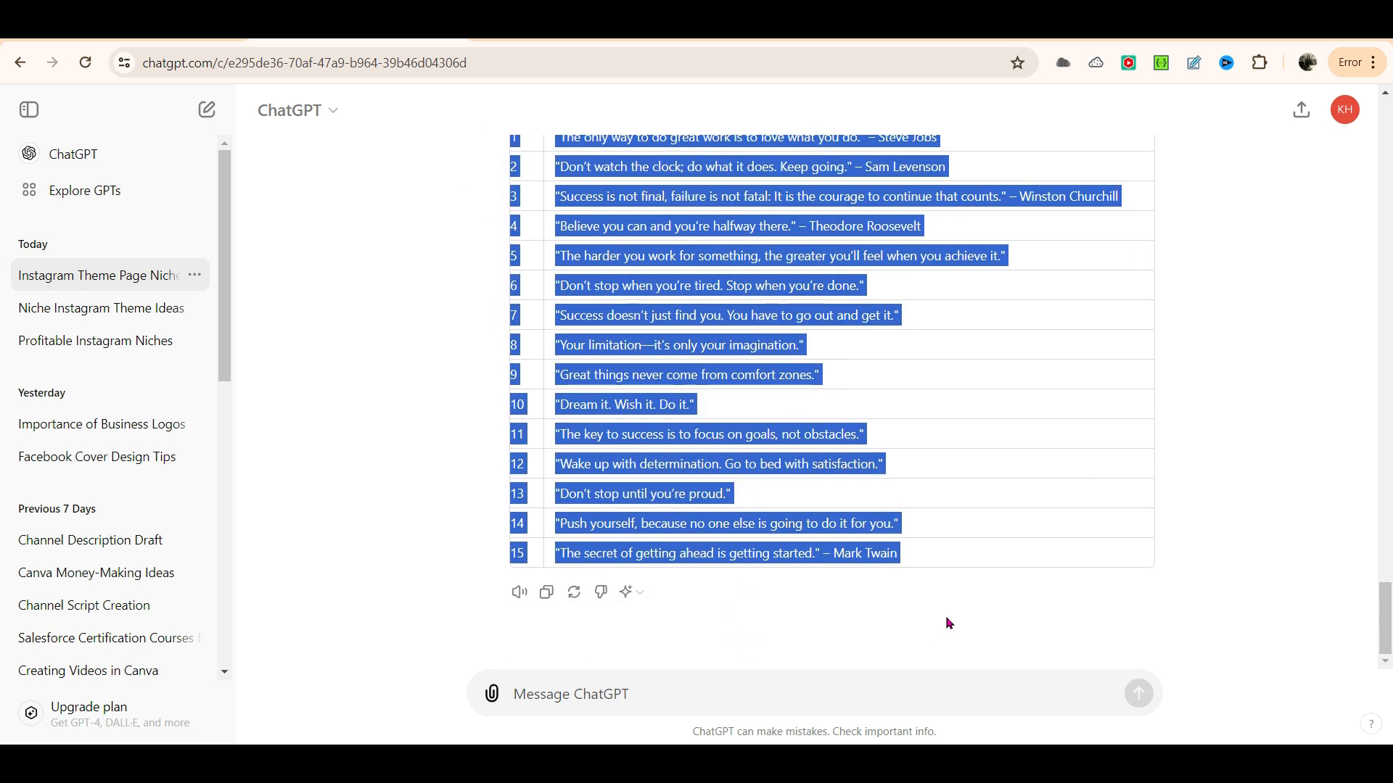
pyautogui.click(954, 762)
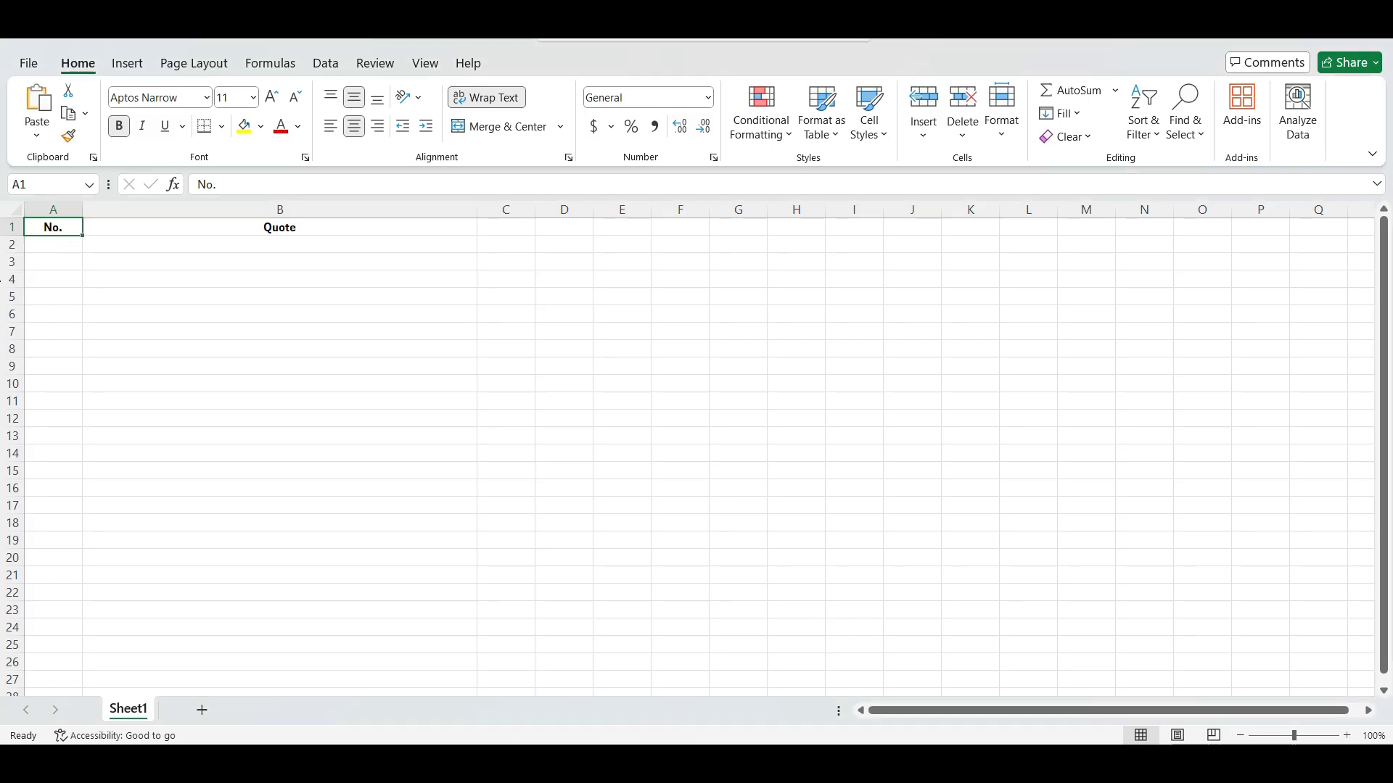
pyautogui.click(43, 243)
pyautogui.hotkey('ctrl', 'v')
# Clear the stray "4o" text from cell A17 below the quotes.
pyautogui.click(616, 475)
pyautogui.moveTo(55, 250); pyautogui.dragTo(145, 522)
pyautogui.click(58, 542)
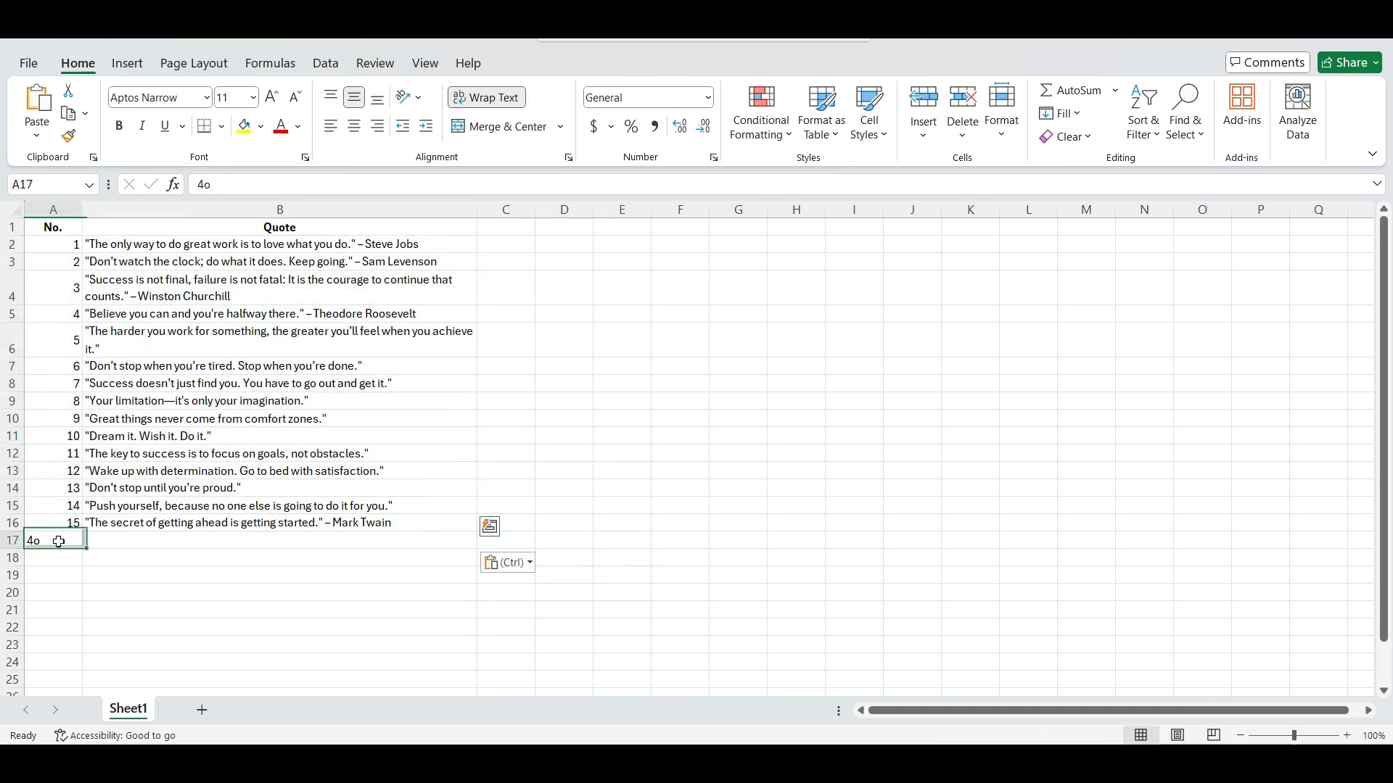
pyautogui.press('Delete')
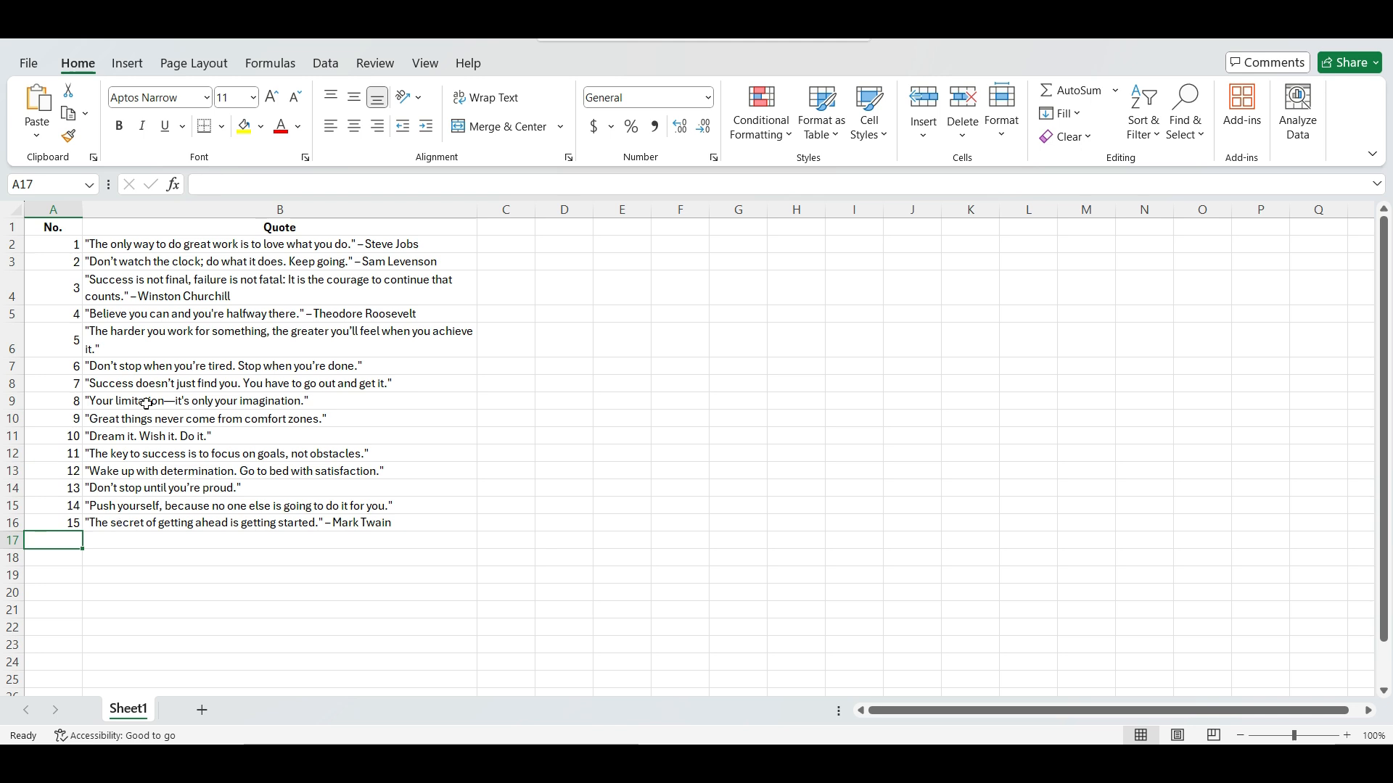
# Save the workbook in the Downloads folder as "Motivational Quotes" in Excel Workbook format.
pyautogui.click(32, 72)
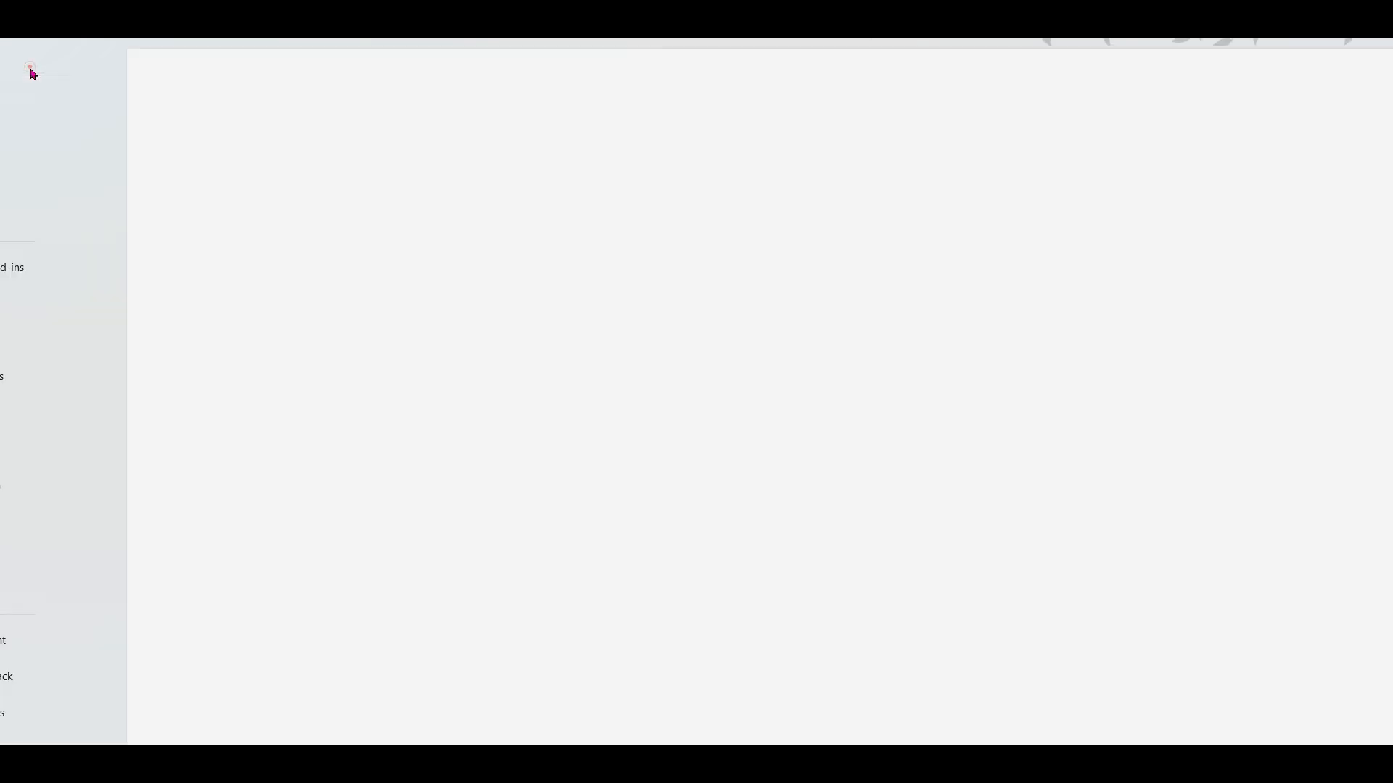
pyautogui.click(69, 377)
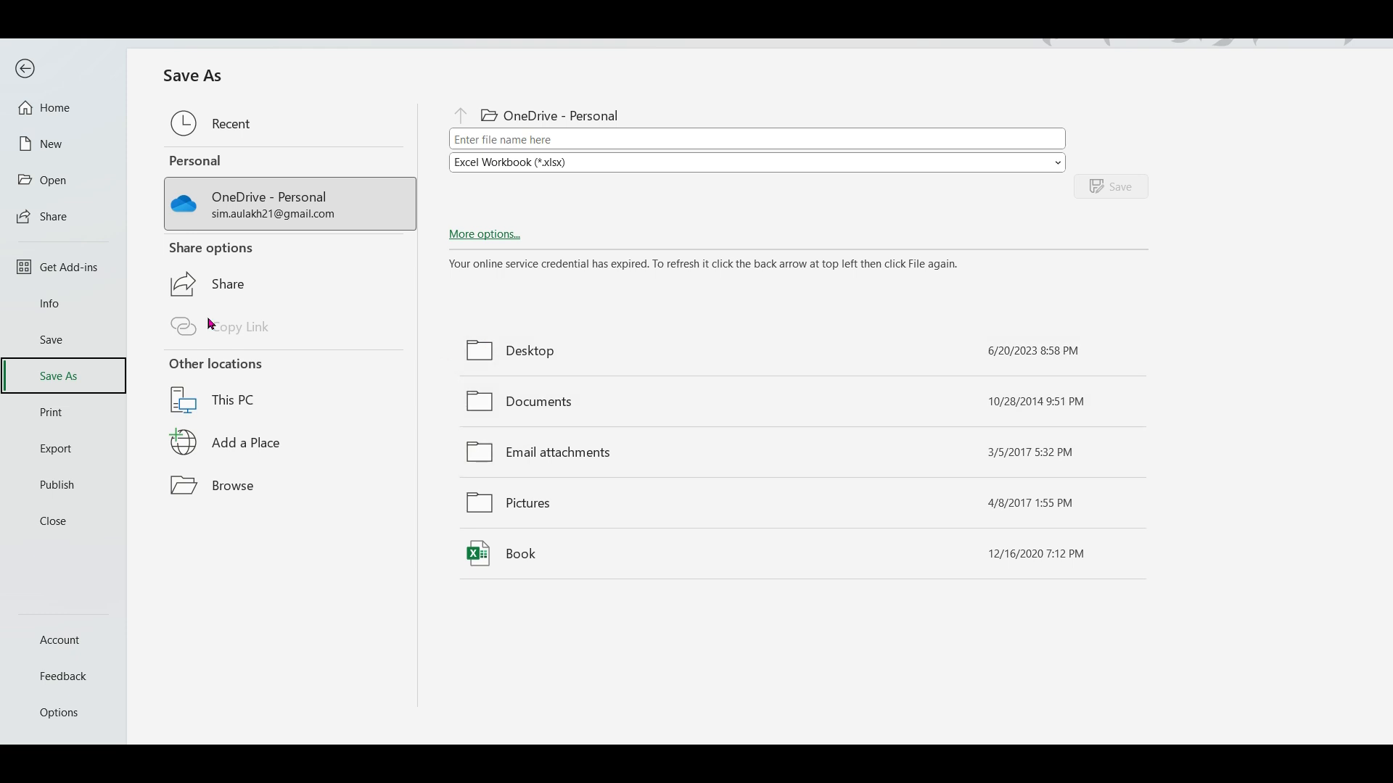
pyautogui.click(233, 404)
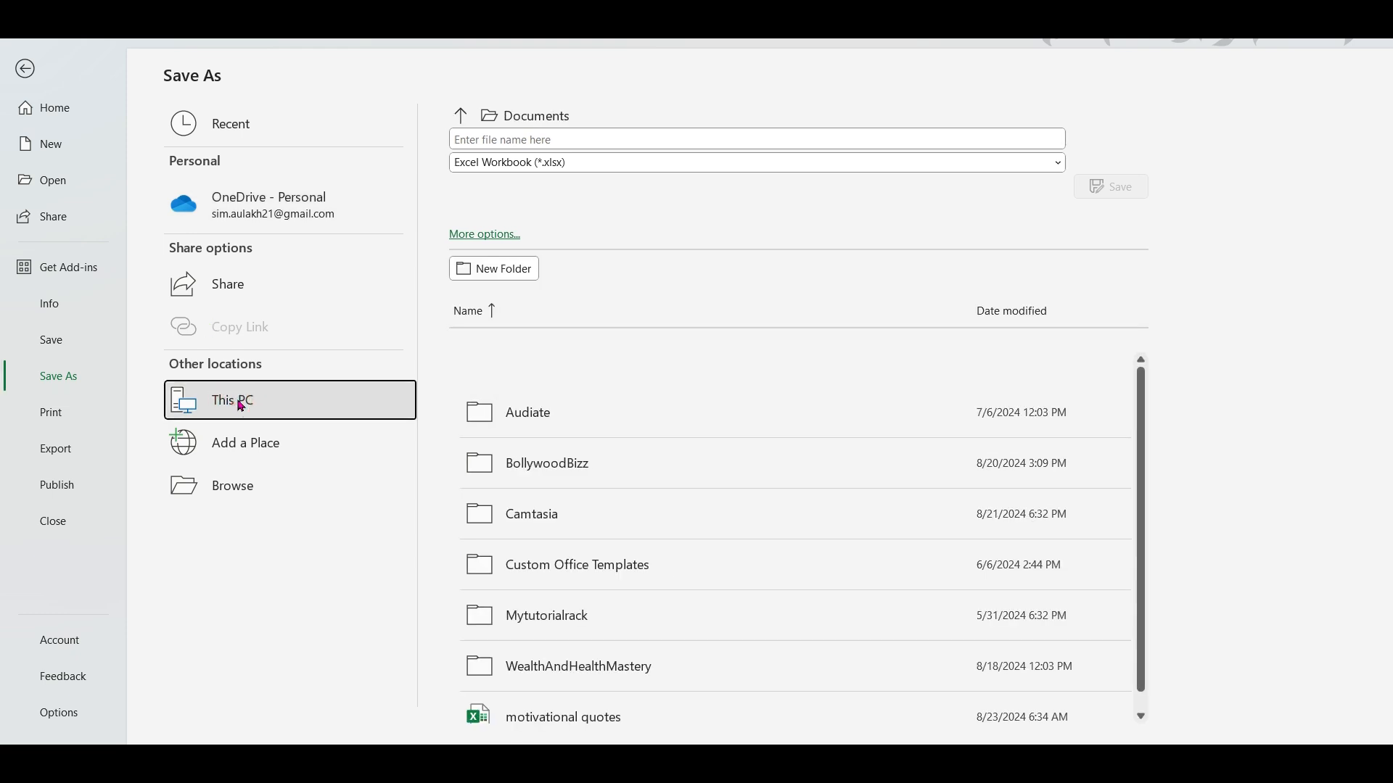
pyautogui.click(249, 484)
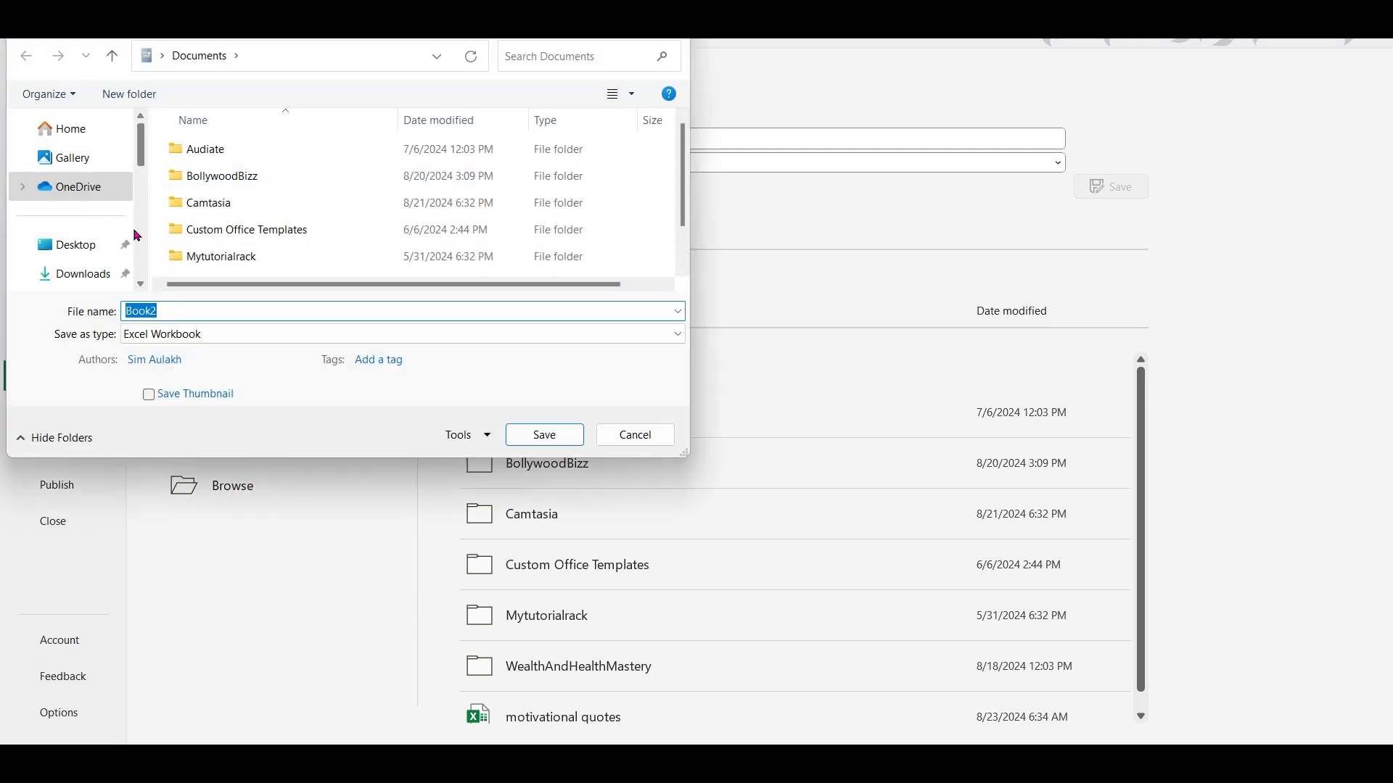
pyautogui.click(75, 274)
pyautogui.doubleClick(206, 305)
pyautogui.write('Motivational Quotes')
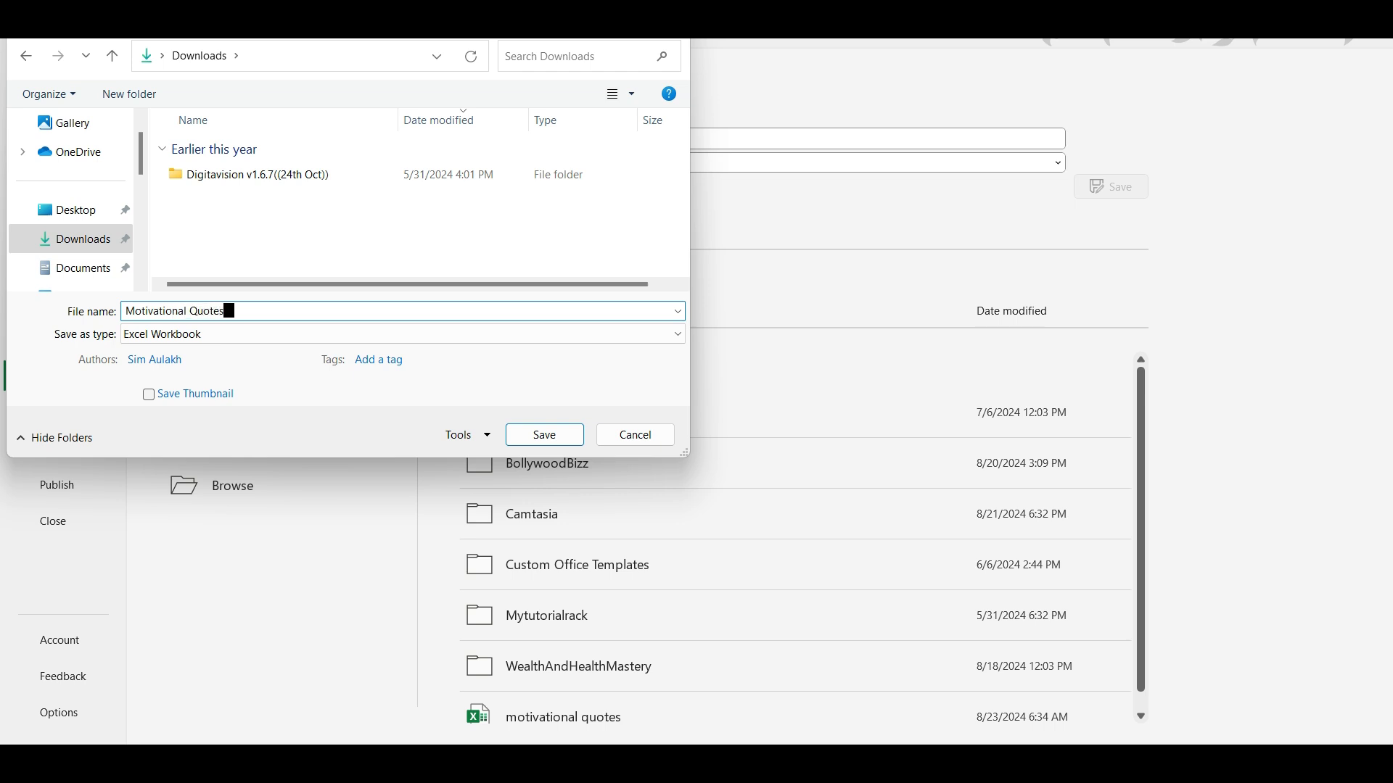
pyautogui.click(538, 434)
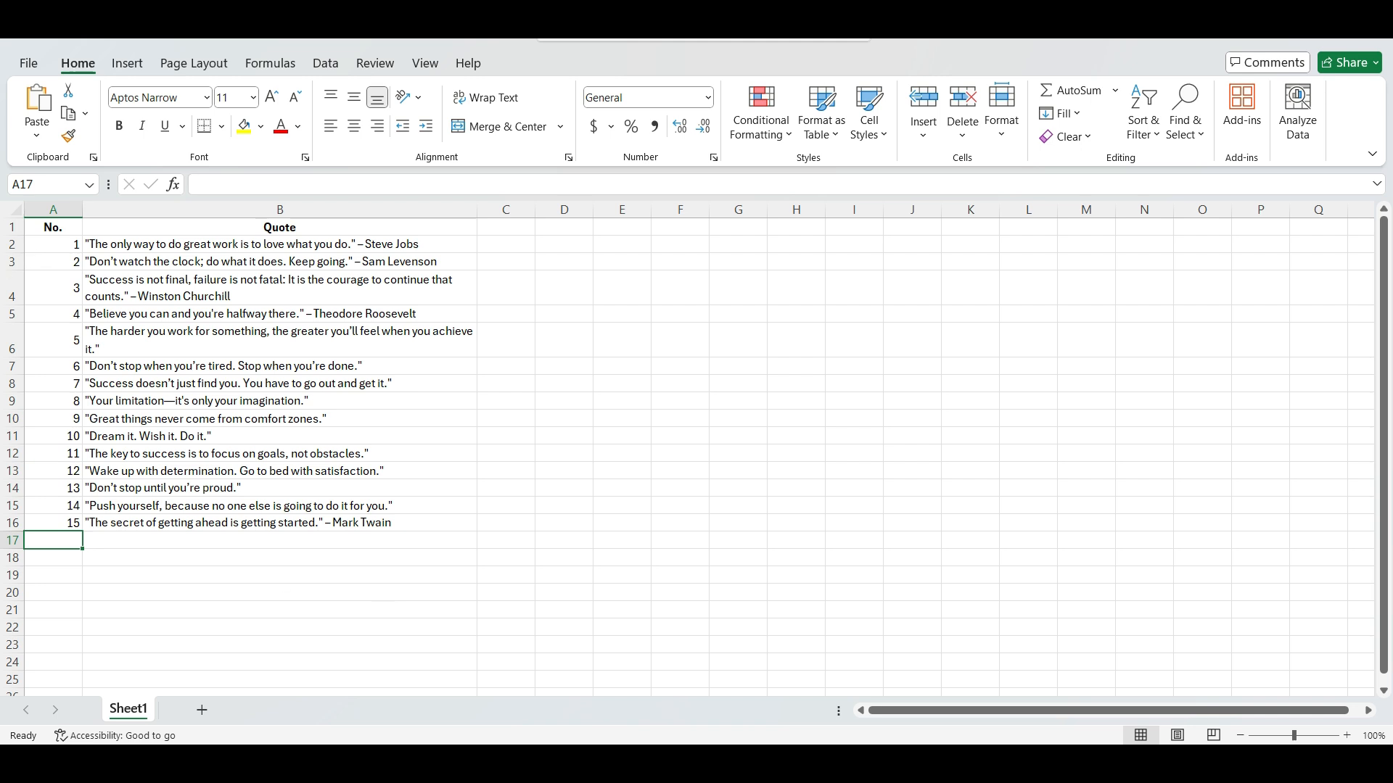
# Switch to Canva and create a new Instagram Post (Square) design.
pyautogui.click(784, 626)
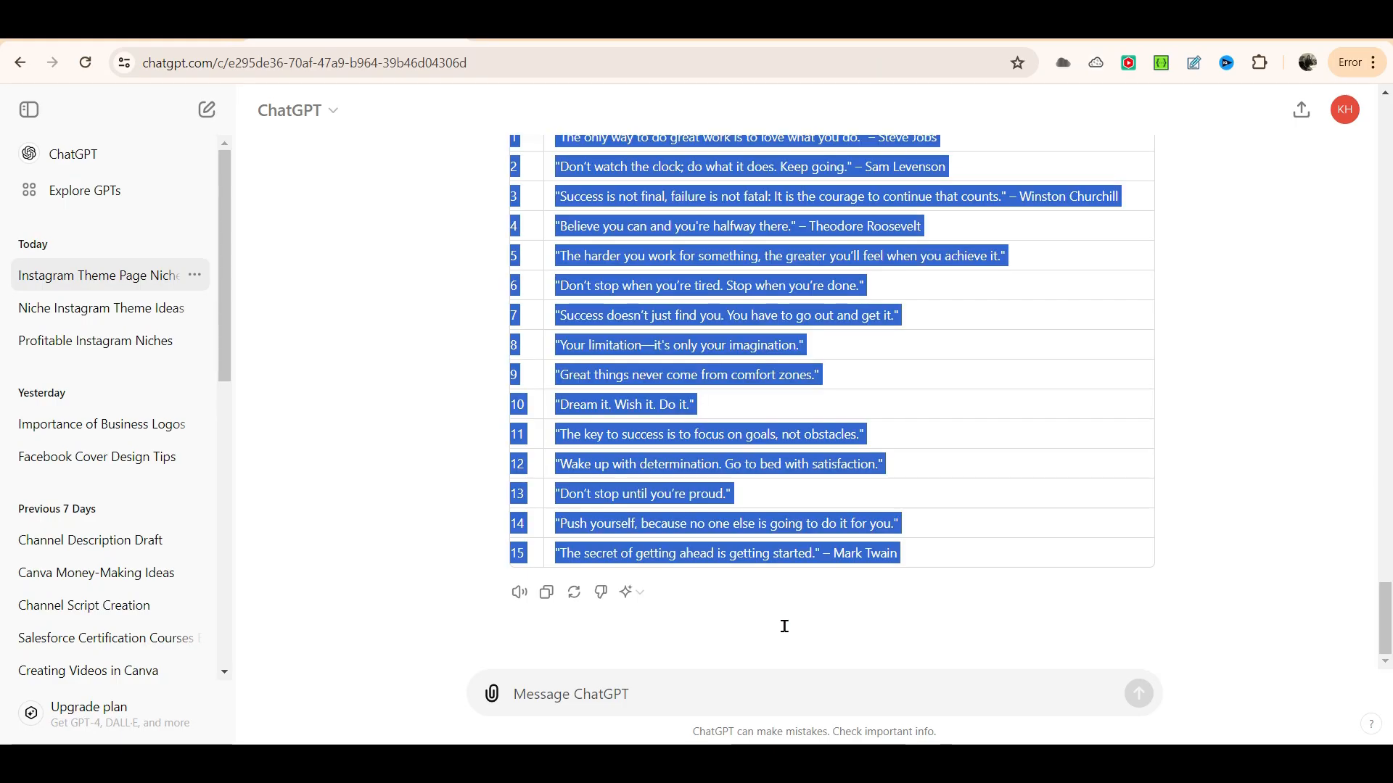
pyautogui.click(154, 29)
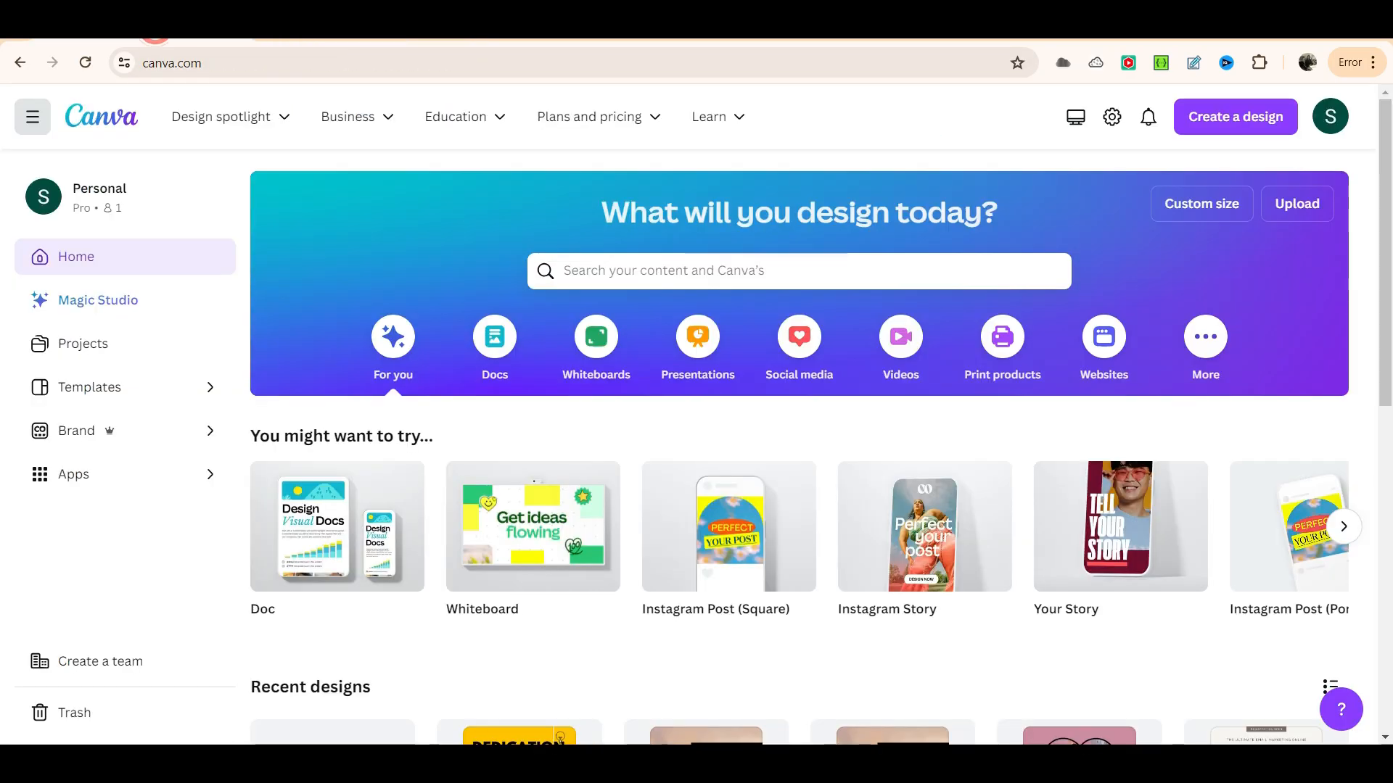
pyautogui.click(1228, 127)
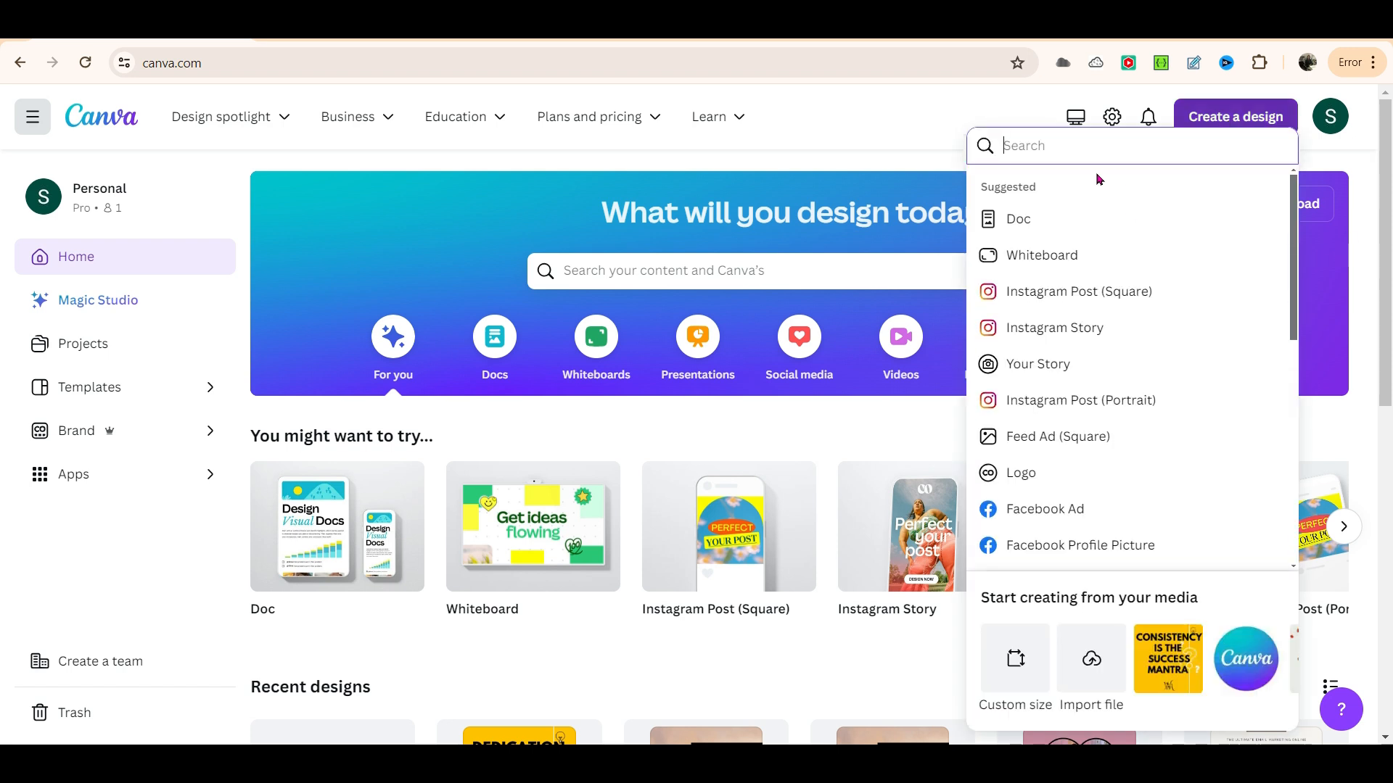
pyautogui.write('instagram pos')
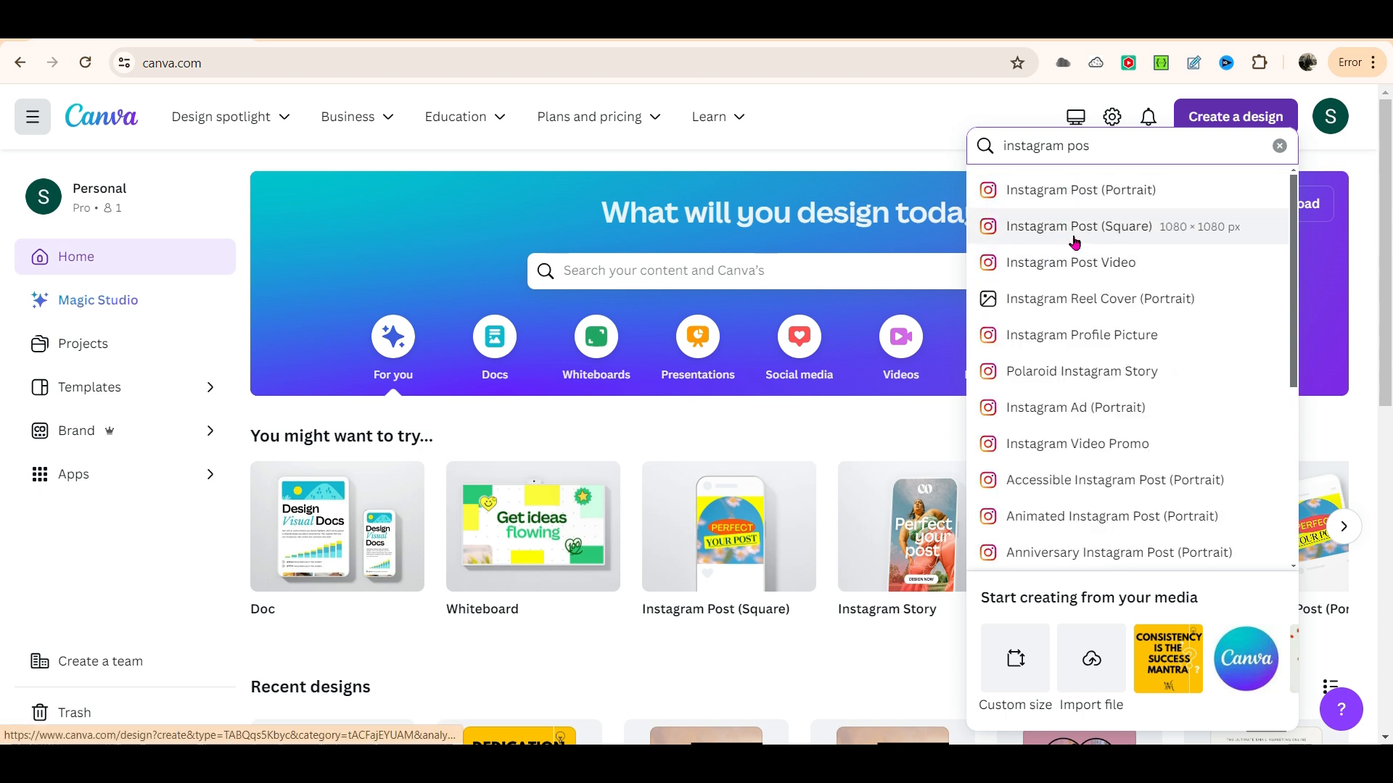
pyautogui.click(1074, 226)
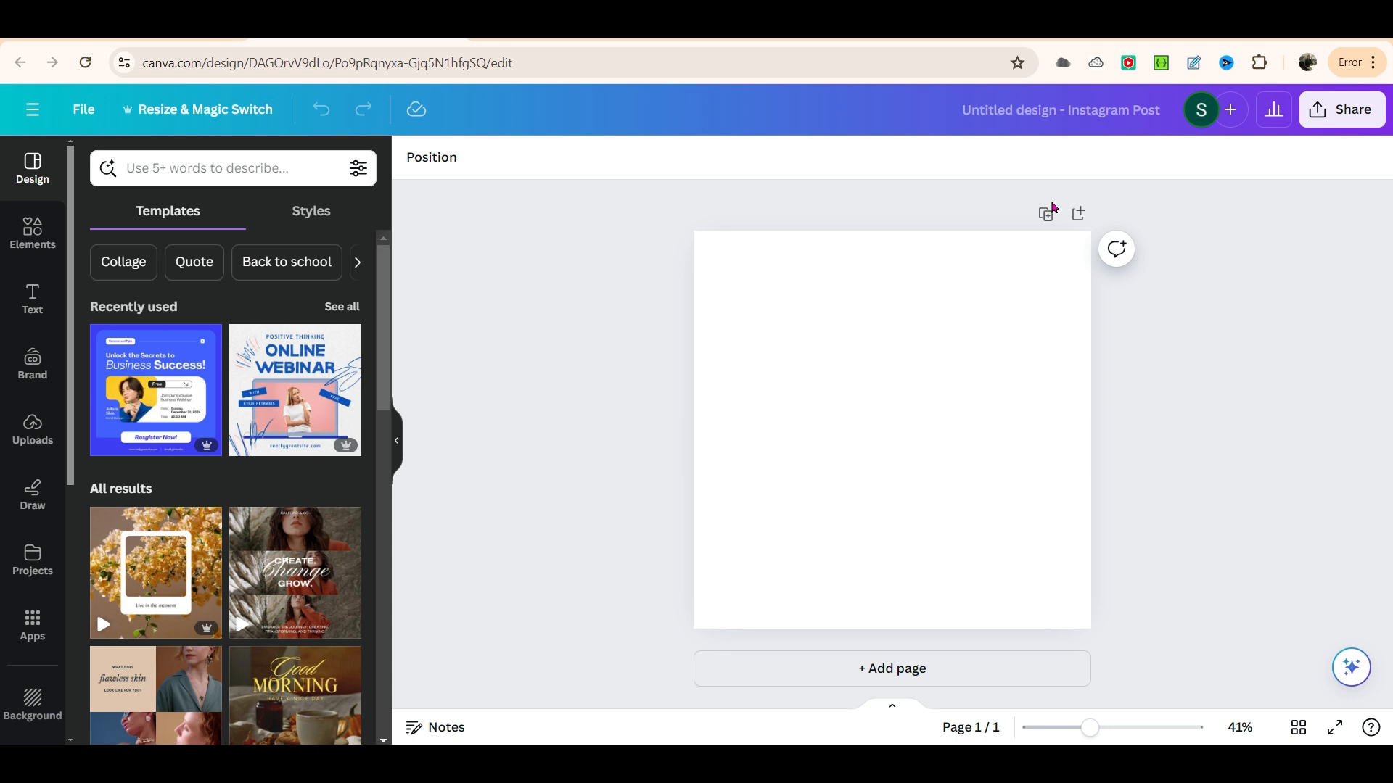
# Search the elements library for "motivation" and limit the results to photos.
pyautogui.click(181, 171)
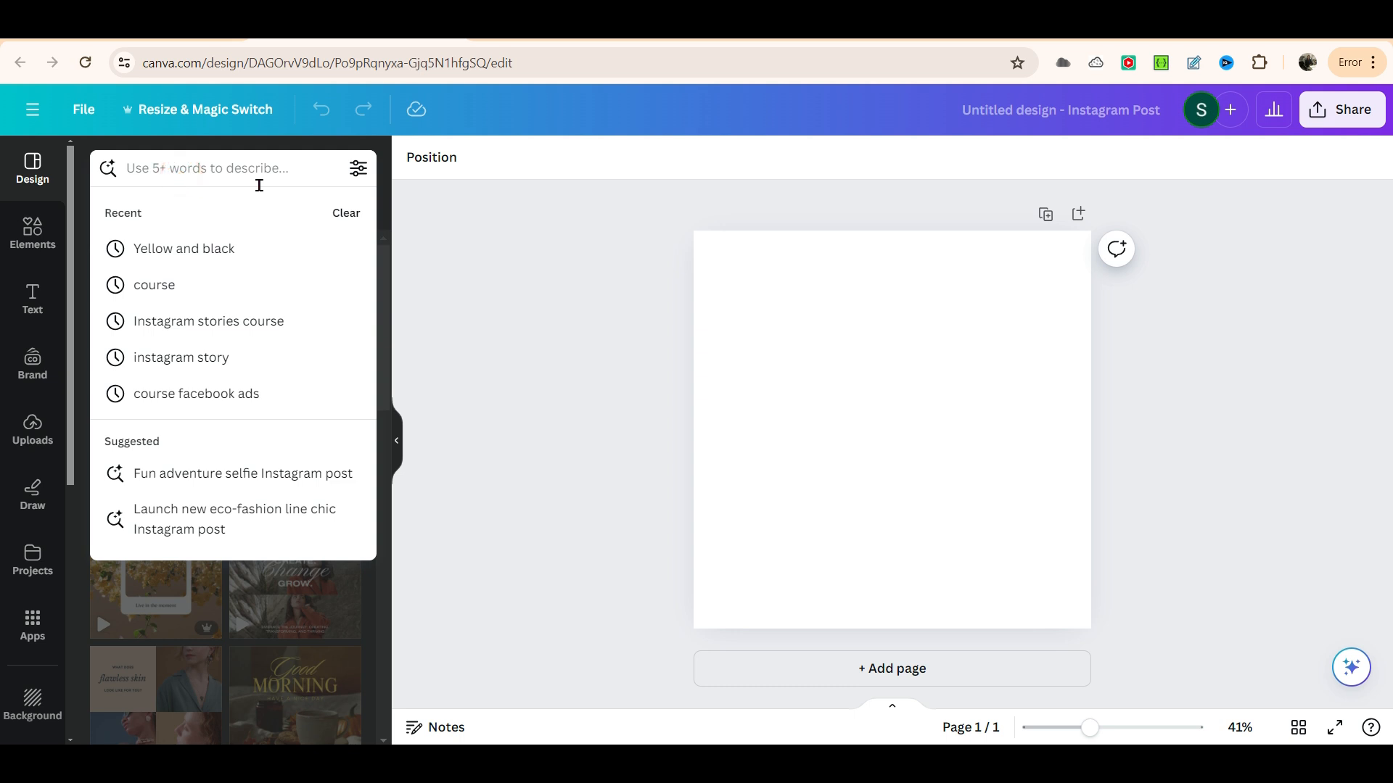
pyautogui.write('motivatio')
pyautogui.click(32, 232)
pyautogui.click(160, 168)
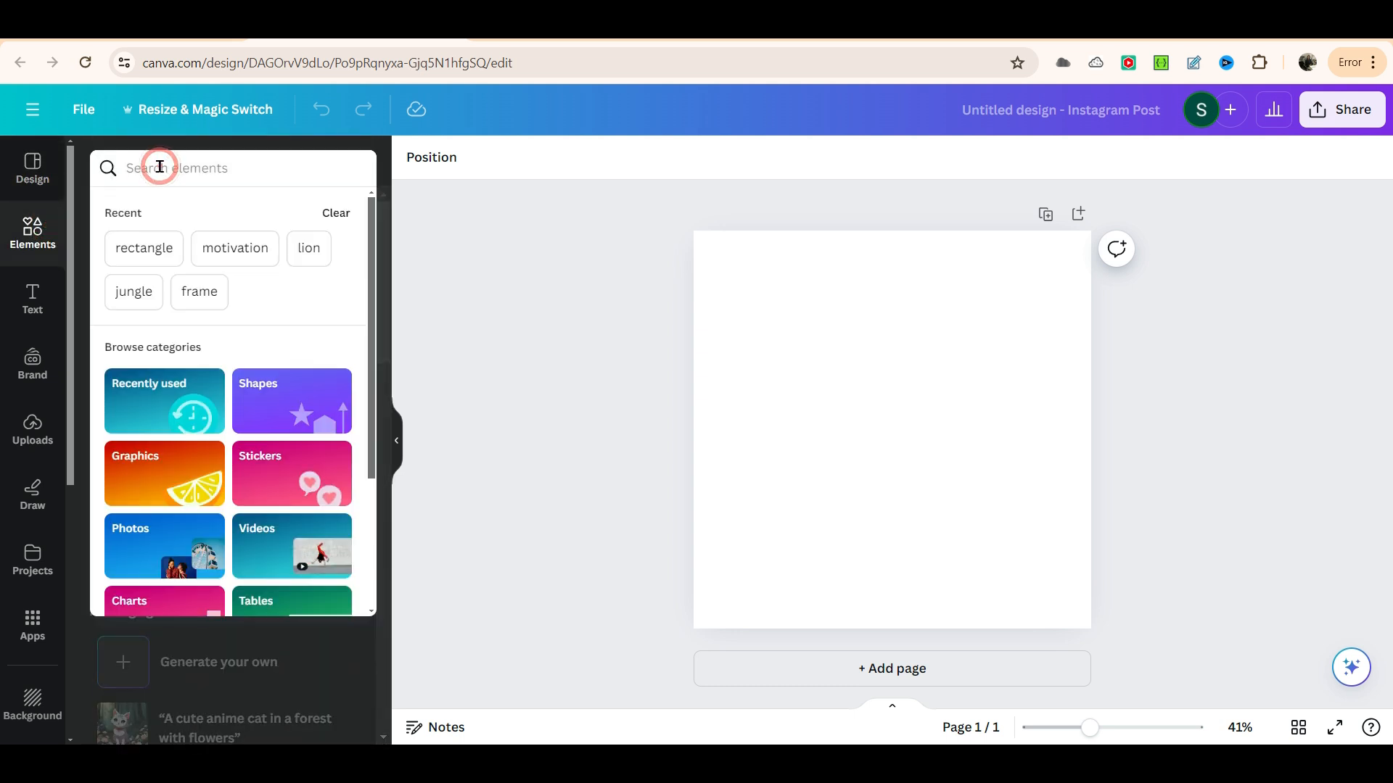
pyautogui.write('motivation')
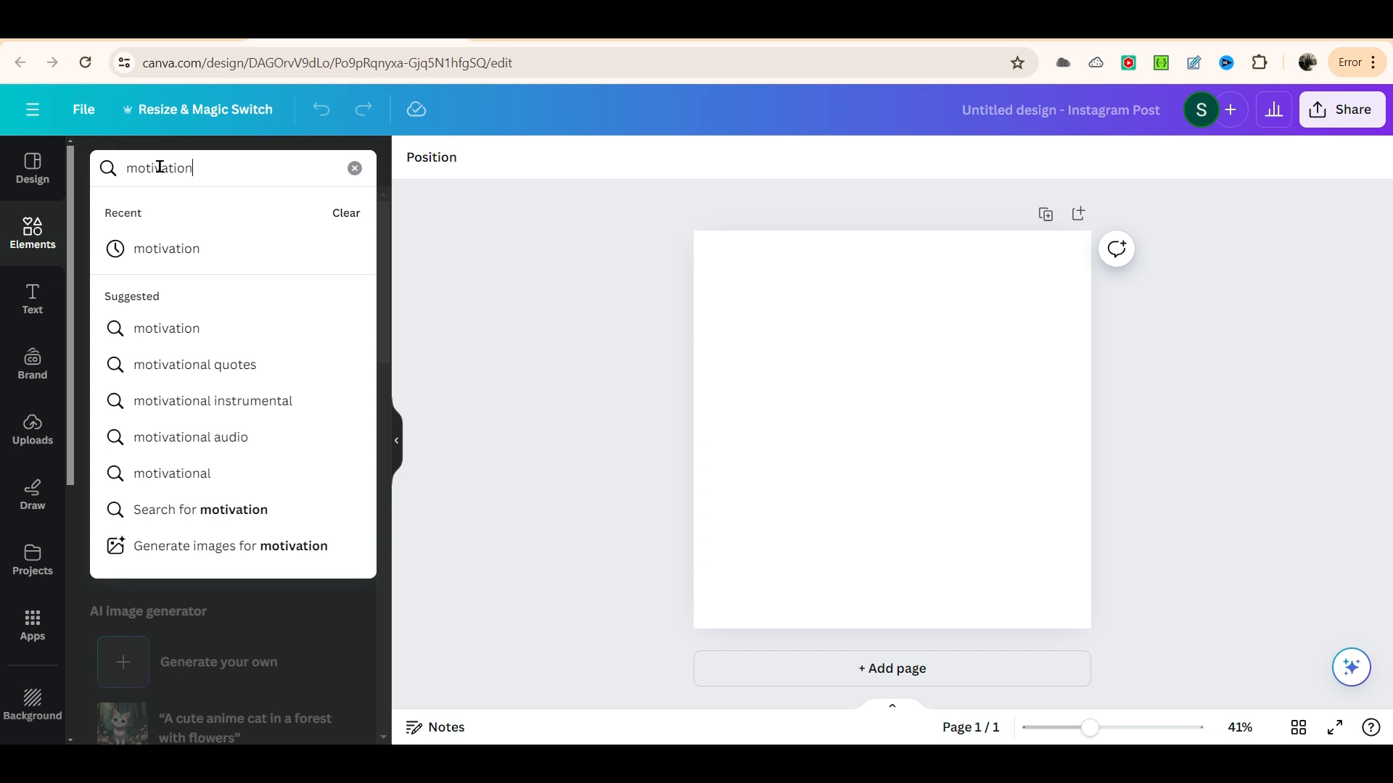
pyautogui.press('Return')
pyautogui.scroll(-2, 204, 360)
pyautogui.scroll(2, 204, 360)
pyautogui.click(219, 210)
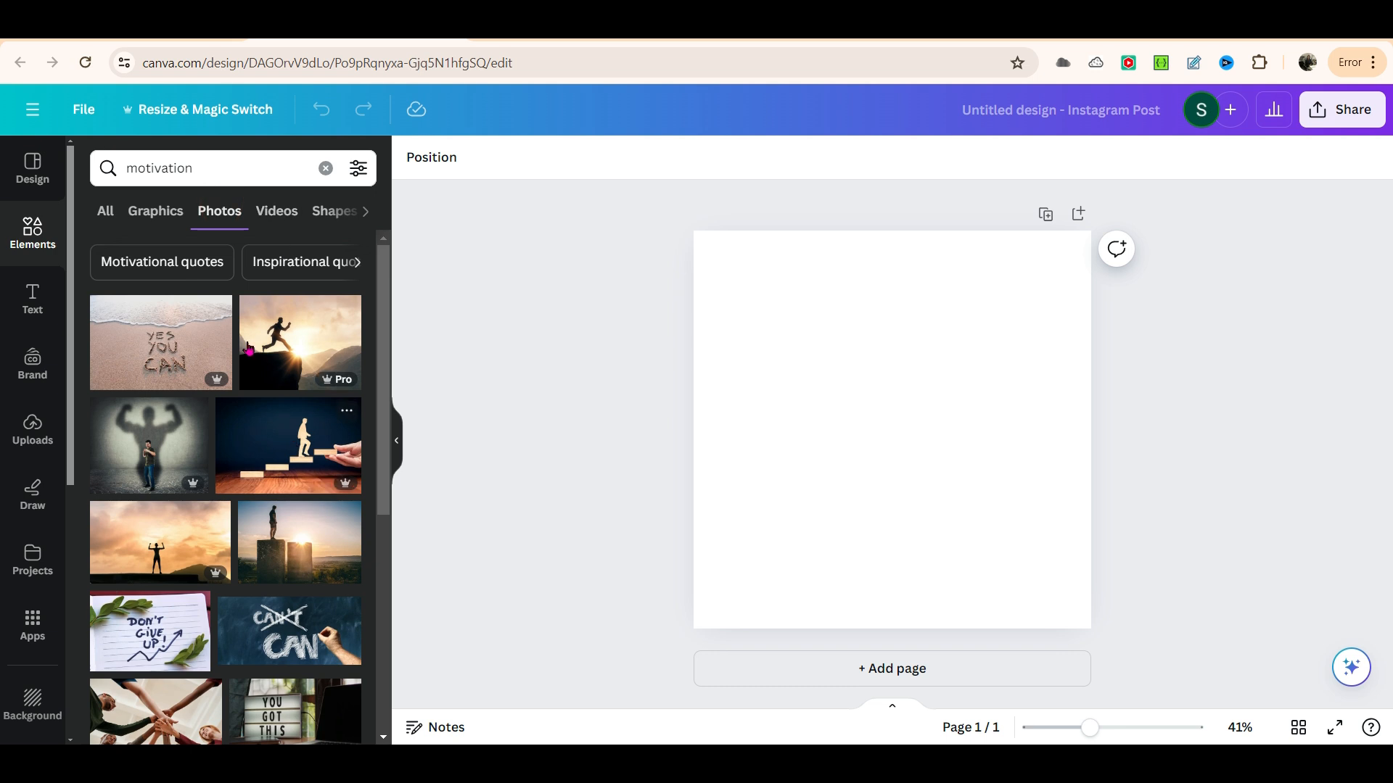
# Add the photo of the man leaping from a cliff at sunrise and align it with the page's upper-left corner.
pyautogui.scroll(-3, 172, 499)
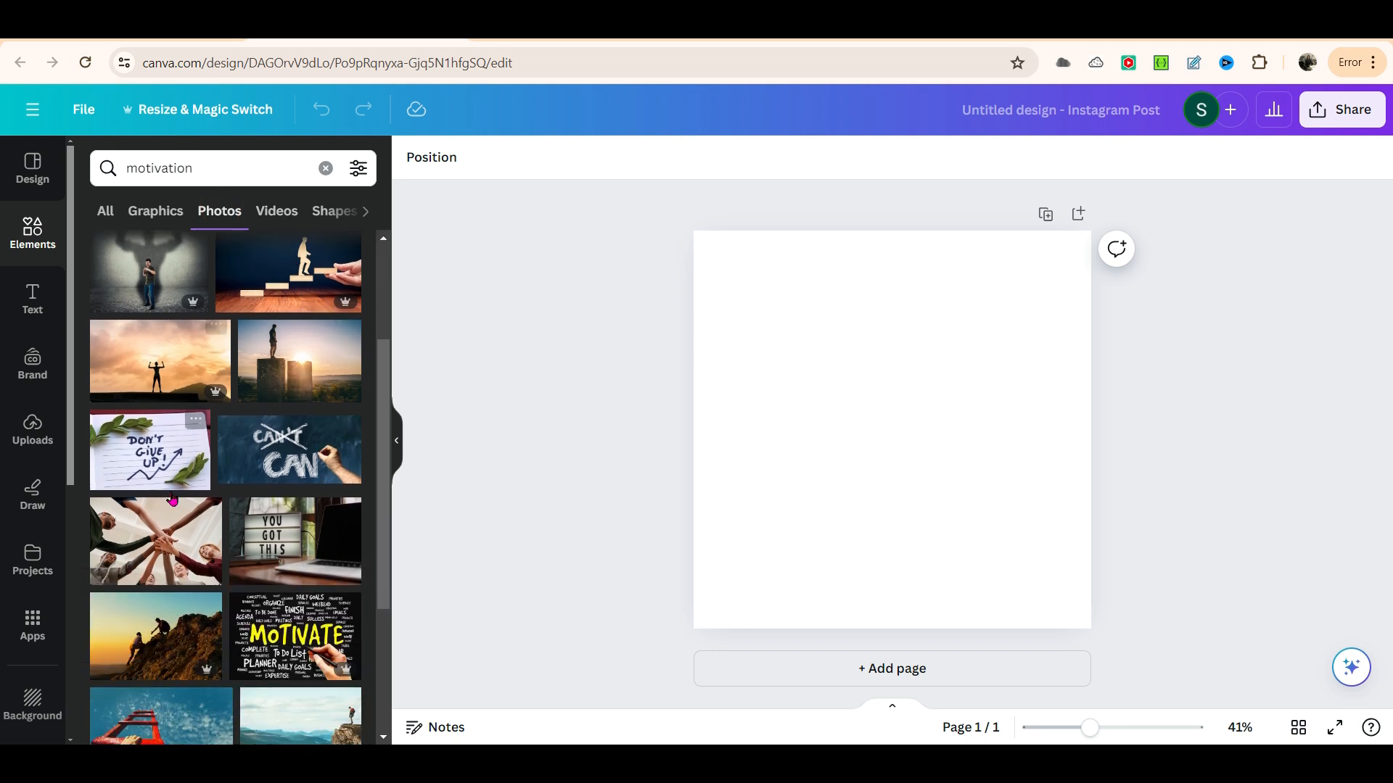
pyautogui.scroll(-4, 273, 493)
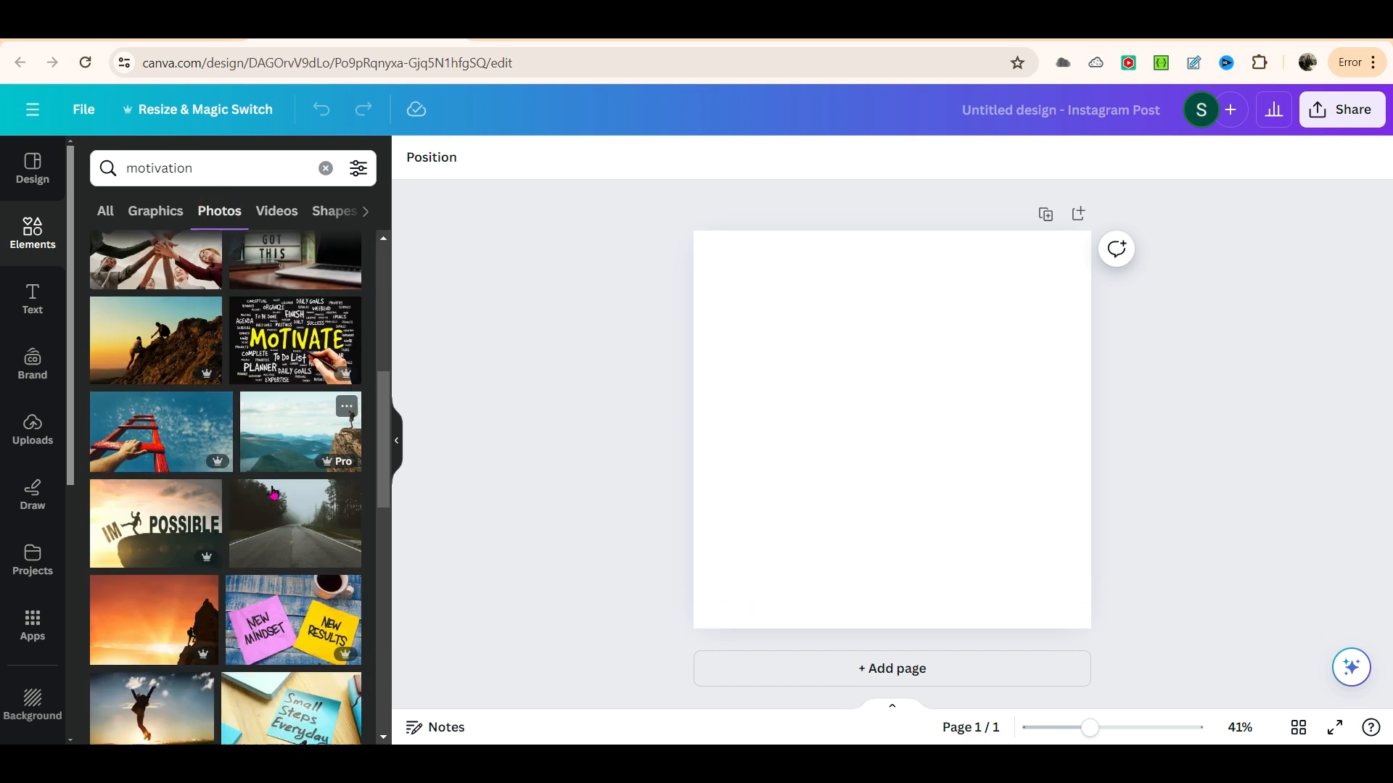
pyautogui.scroll(-2, 272, 493)
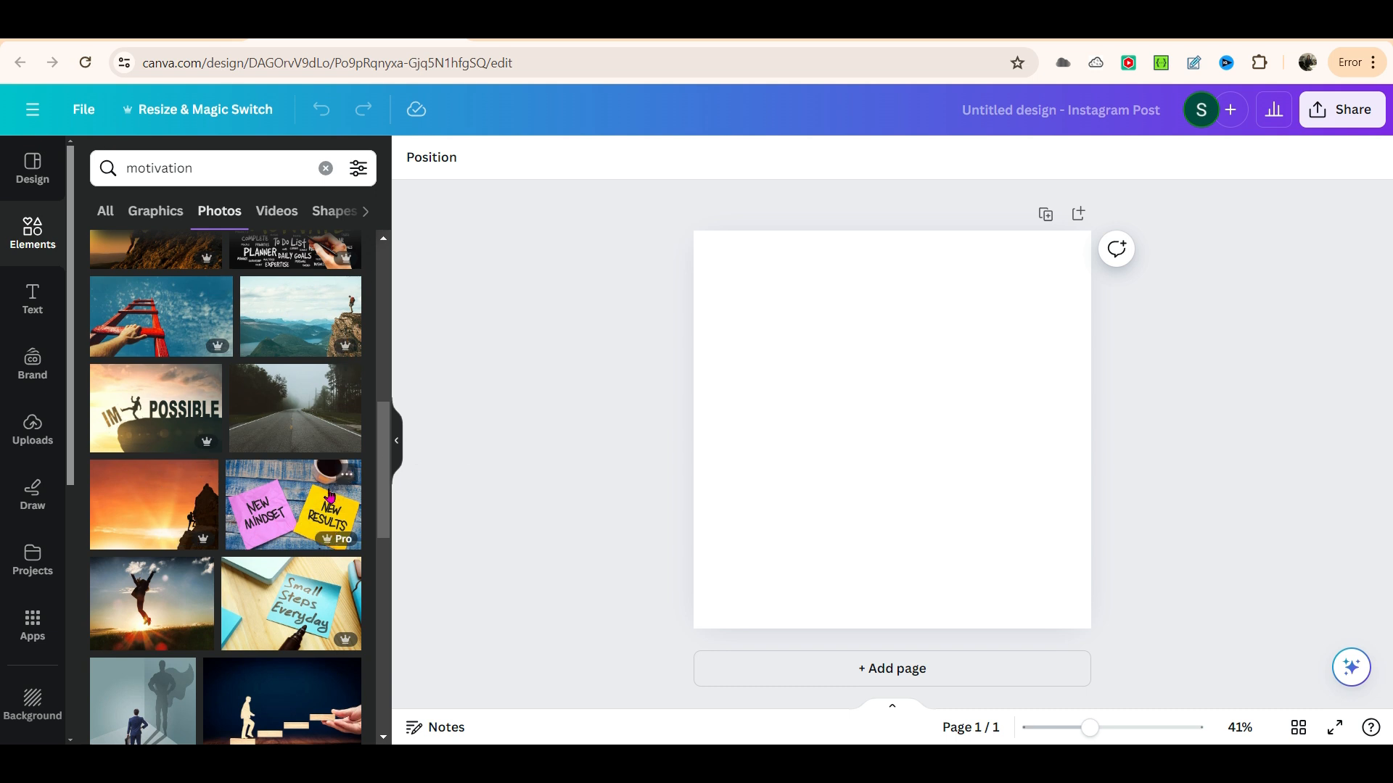
pyautogui.scroll(10, 366, 442)
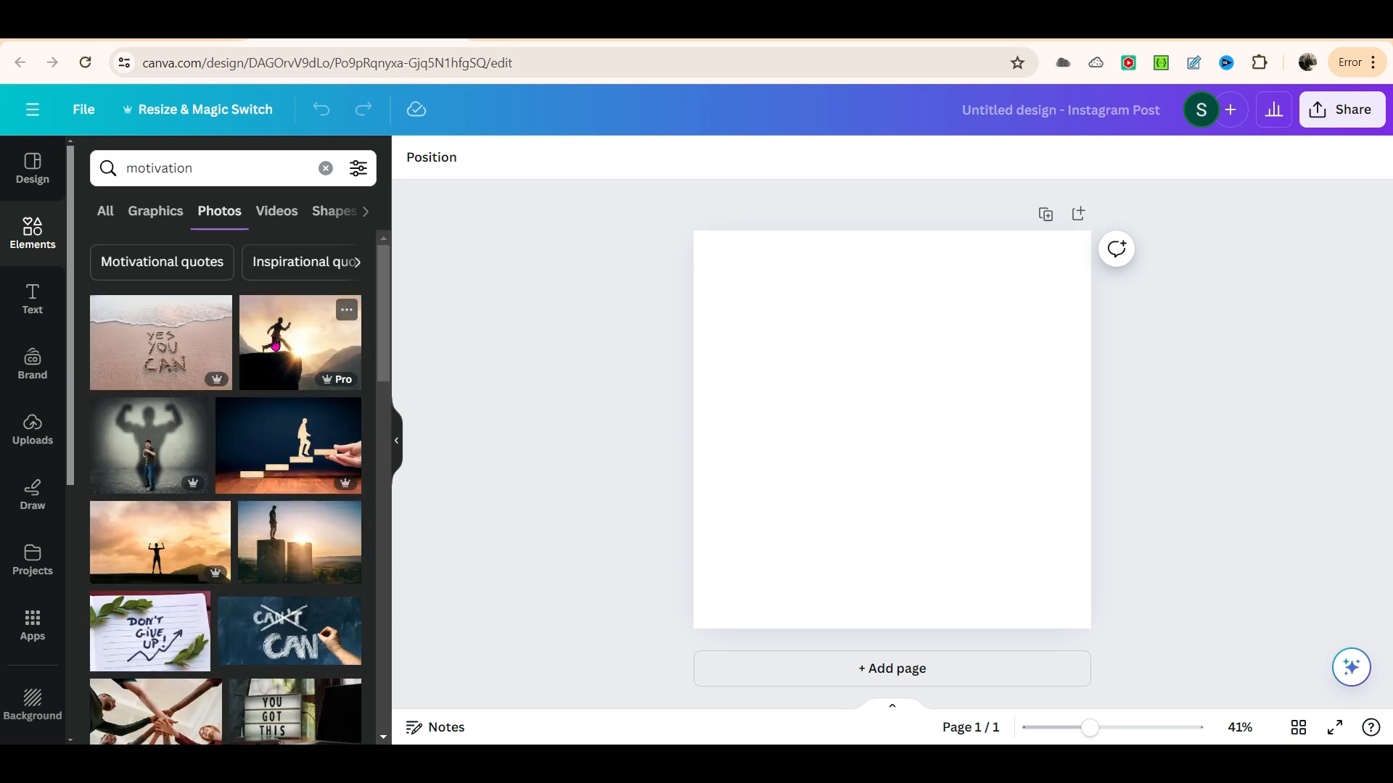
pyautogui.click(276, 346)
pyautogui.moveTo(856, 426); pyautogui.dragTo(812, 342)
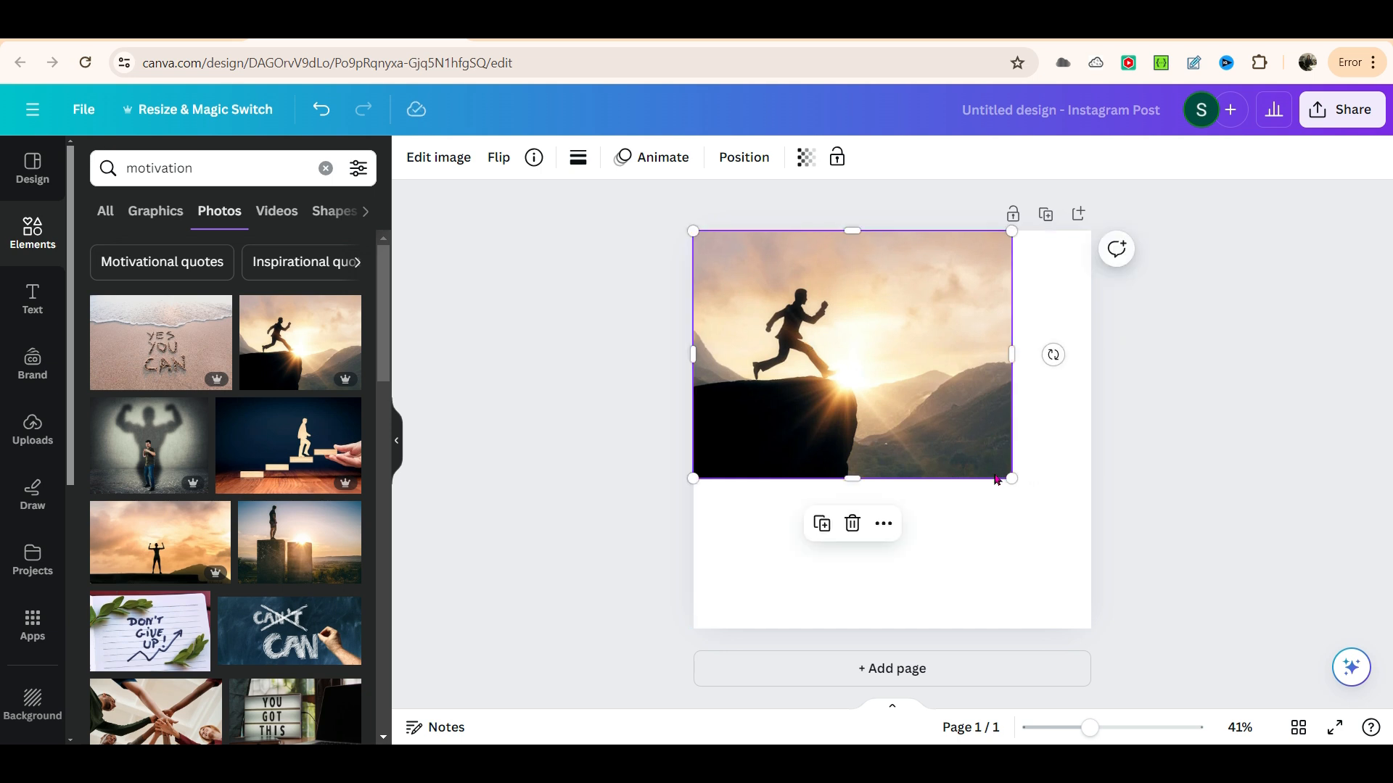
# Search elements for "grid", add the single-cell grid, and fill it with the leaping-man photo so it covers the page.
pyautogui.doubleClick(170, 171)
pyautogui.write('grid')
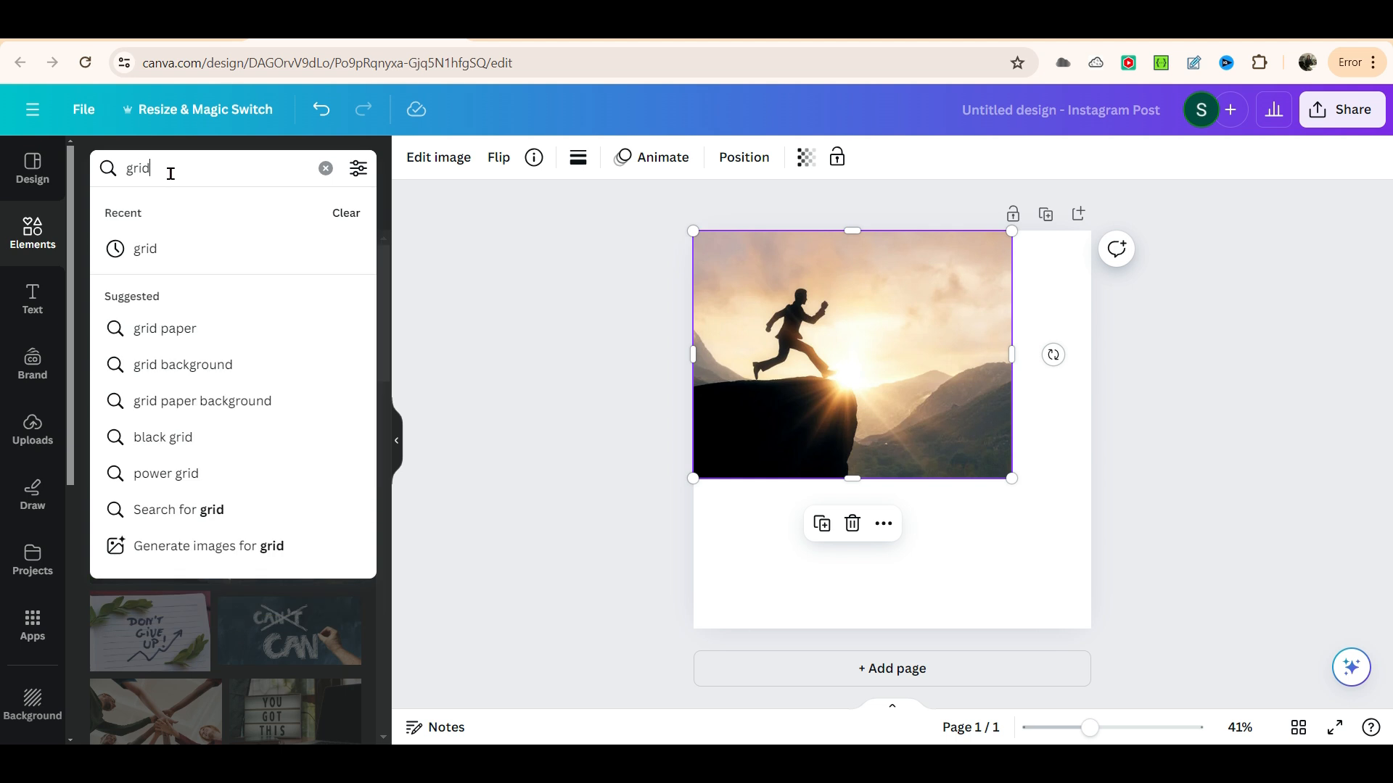
pyautogui.press('Return')
pyautogui.click(145, 475)
pyautogui.moveTo(825, 396); pyautogui.dragTo(976, 381)
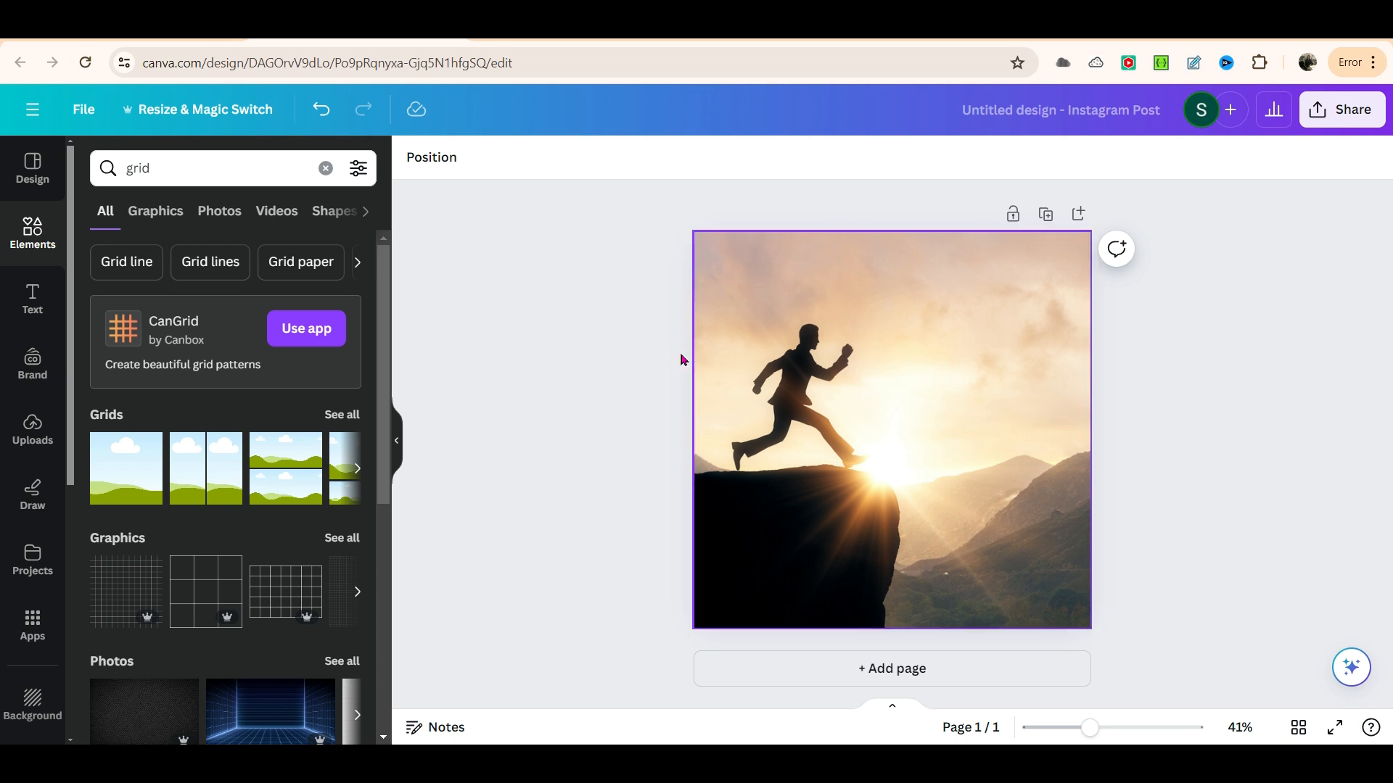
# Add a square shape over the photo and resize it into a tall rectangle against the page's right edge, beside the man.
pyautogui.click(35, 246)
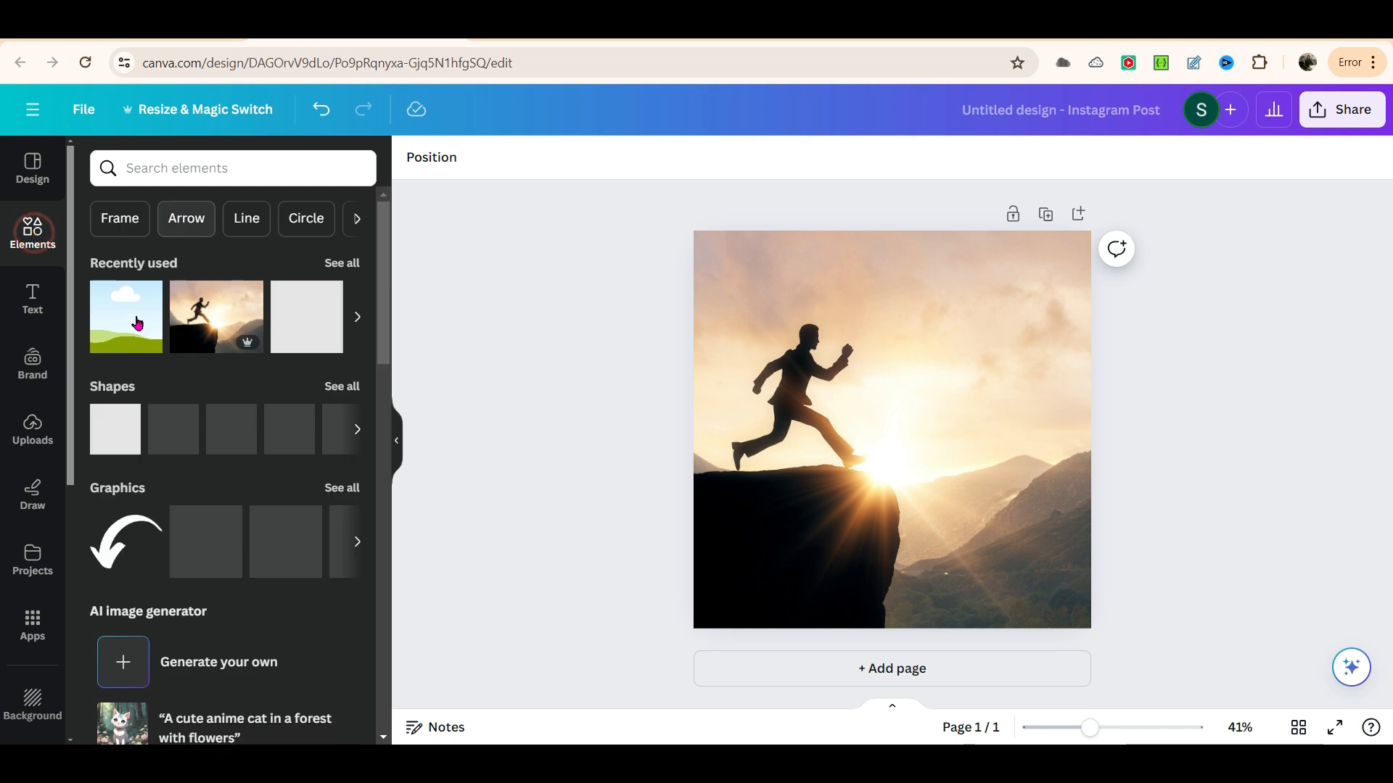
pyautogui.moveTo(305, 314); pyautogui.dragTo(955, 298)
pyautogui.moveTo(1039, 370); pyautogui.dragTo(1101, 552)
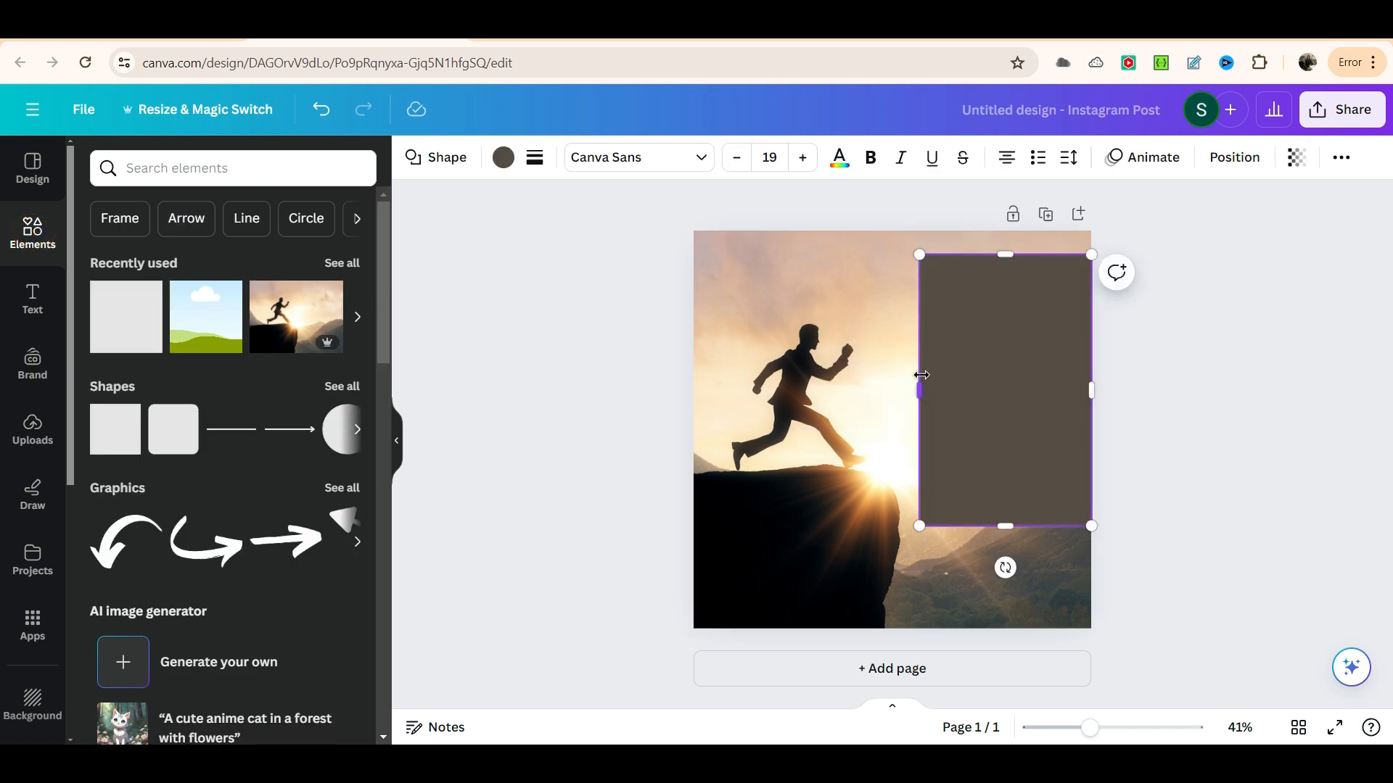
pyautogui.moveTo(921, 379); pyautogui.dragTo(879, 381)
pyautogui.moveTo(983, 401); pyautogui.dragTo(1001, 380)
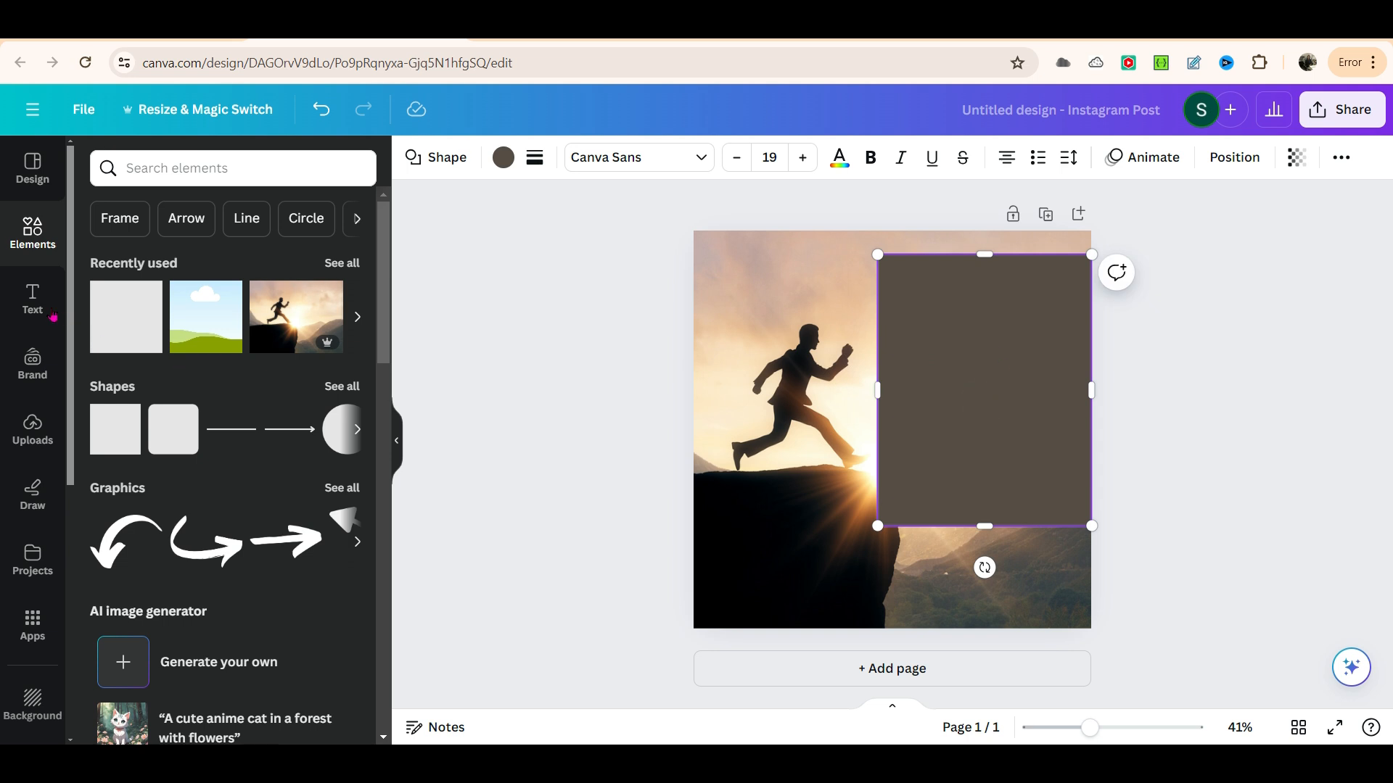
# Add a Title text near the top of the rectangle and colour it white (#ffffff).
pyautogui.click(27, 298)
pyautogui.moveTo(115, 296); pyautogui.dragTo(898, 390)
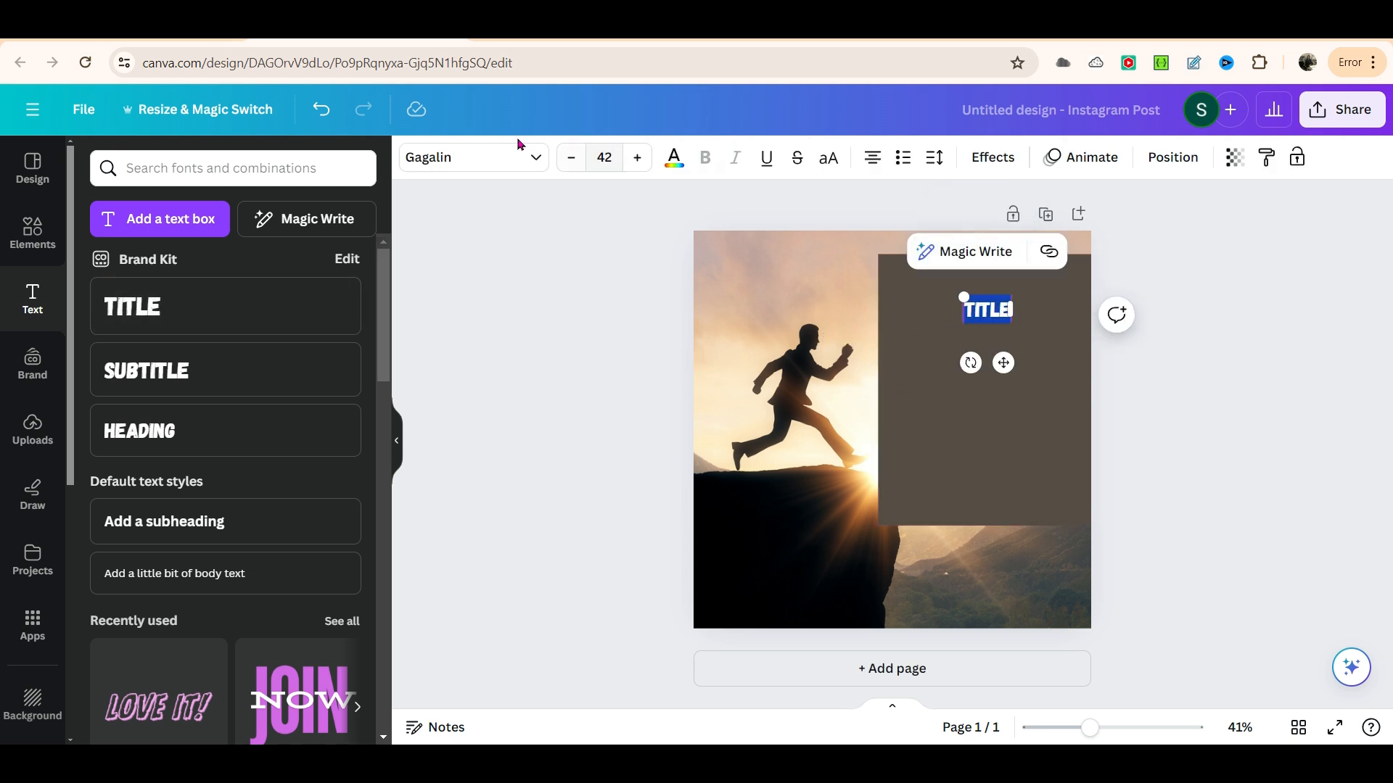
pyautogui.click(676, 161)
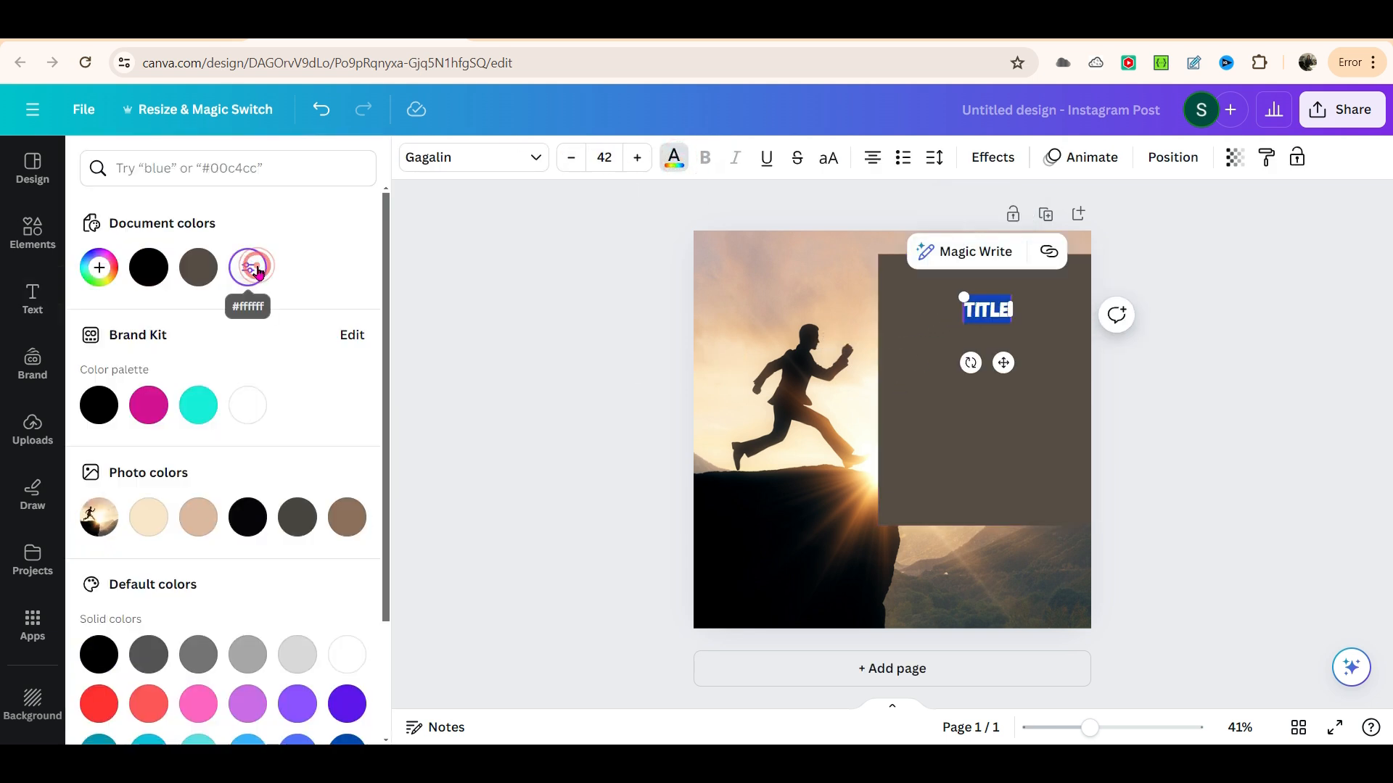
pyautogui.click(494, 293)
pyautogui.click(573, 302)
pyautogui.doubleClick(998, 322)
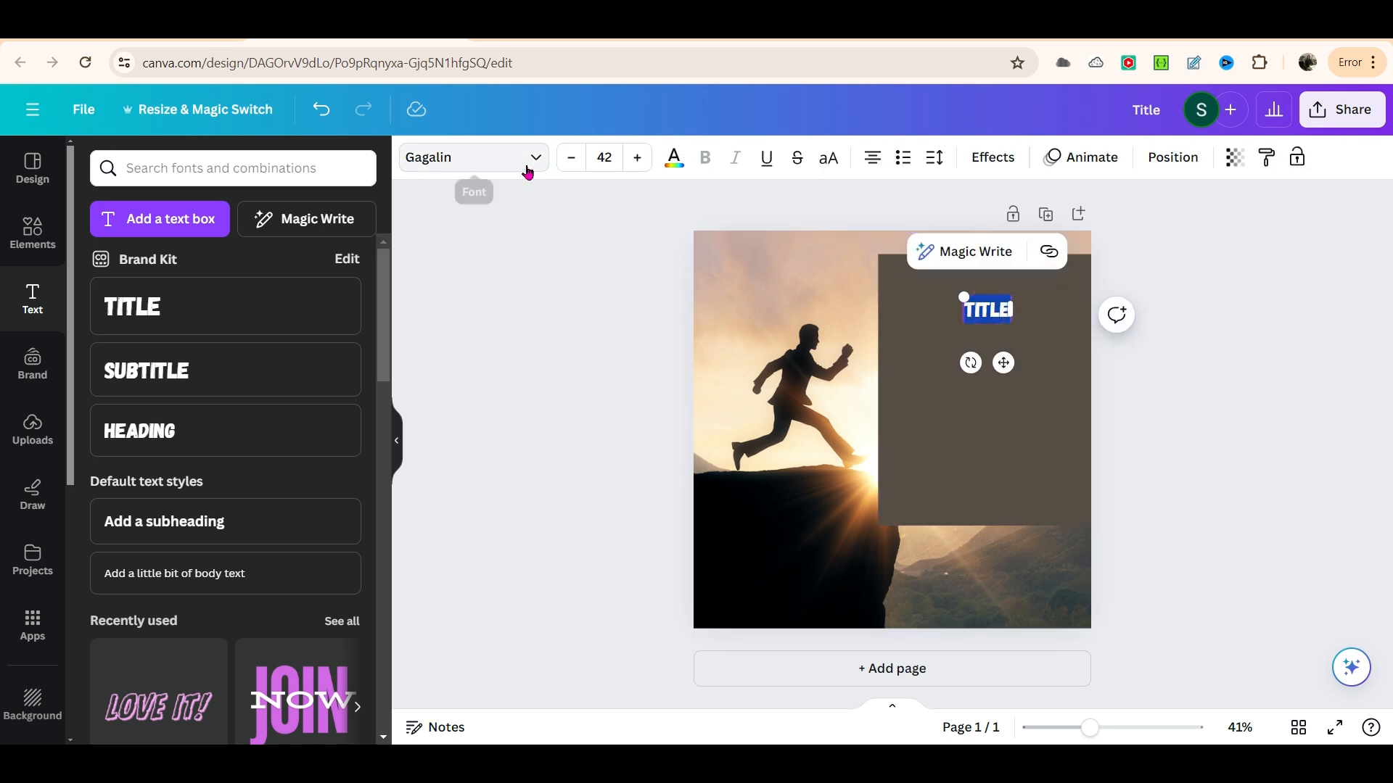
# Change the title text's font to Anton.
pyautogui.click(473, 158)
pyautogui.click(176, 211)
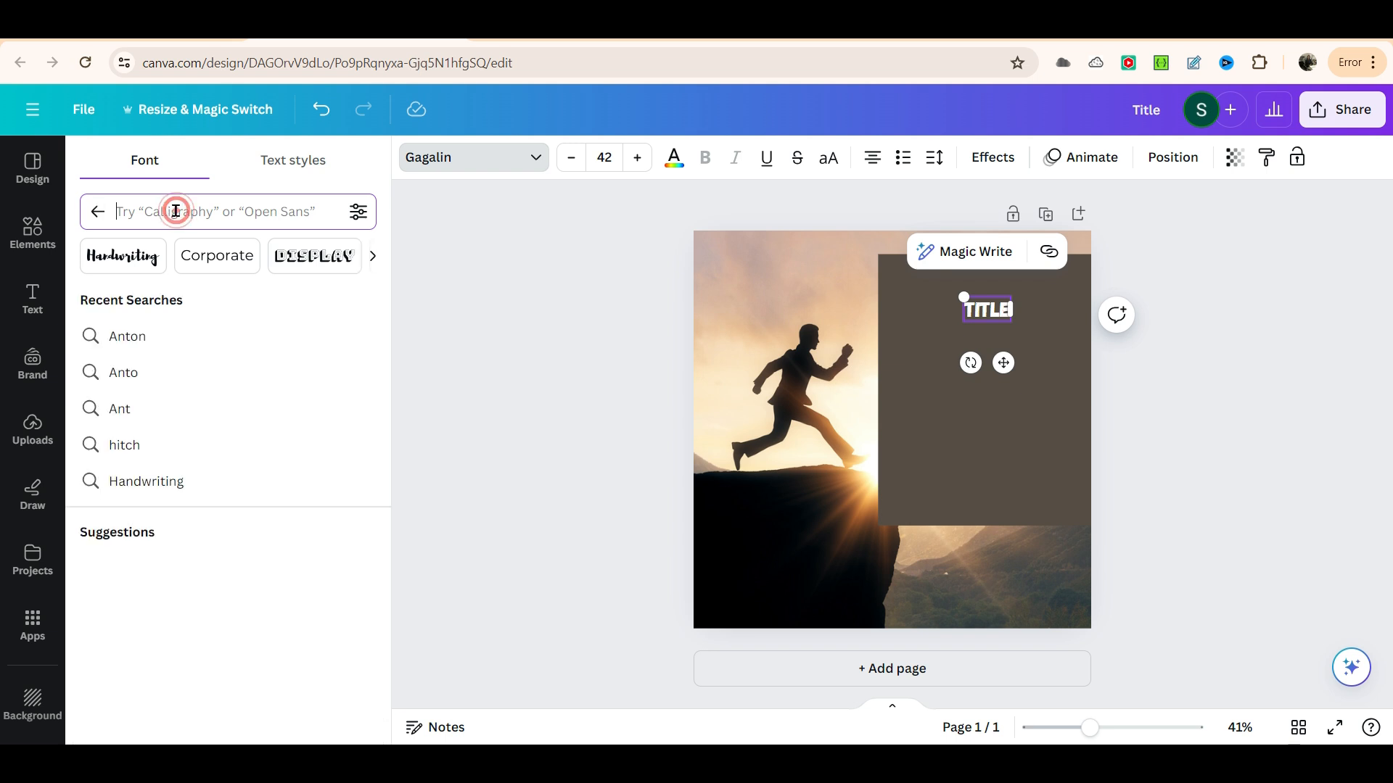
pyautogui.write('Anton')
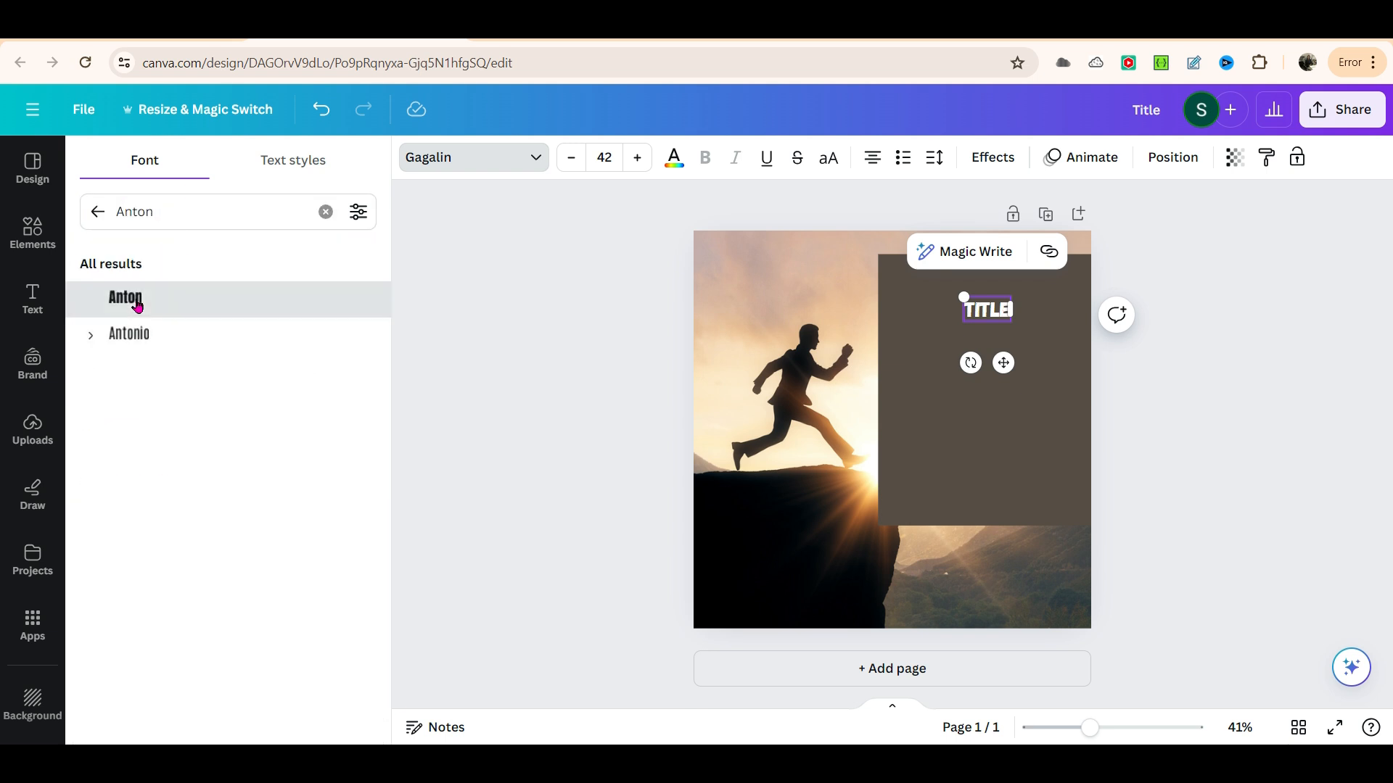
pyautogui.click(131, 299)
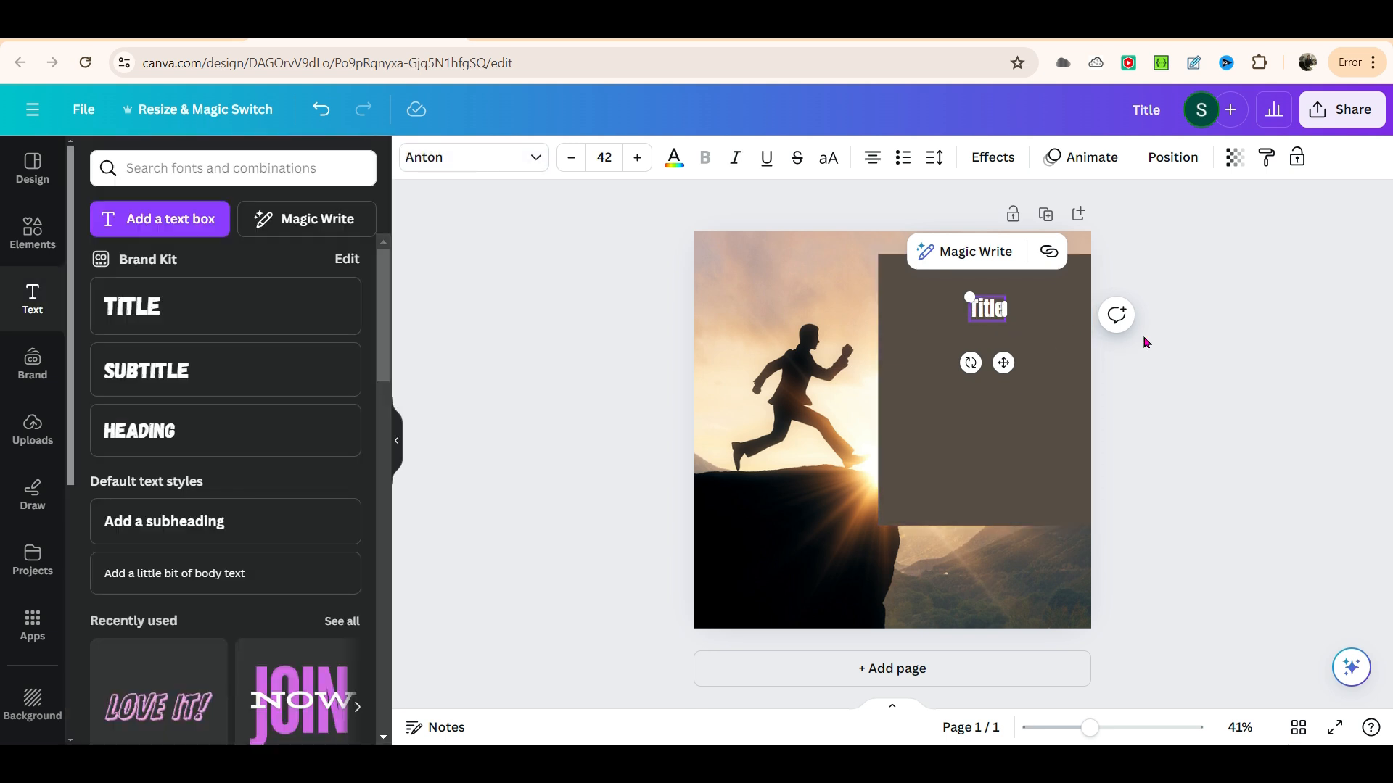
# Replace the title's placeholder wording with "Motivational Quote".
pyautogui.click(985, 308)
pyautogui.write('Mo')
pyautogui.press('BackSpace')
pyautogui.press('BackSpace')
pyautogui.press('BackSpace')
pyautogui.press('BackSpace')
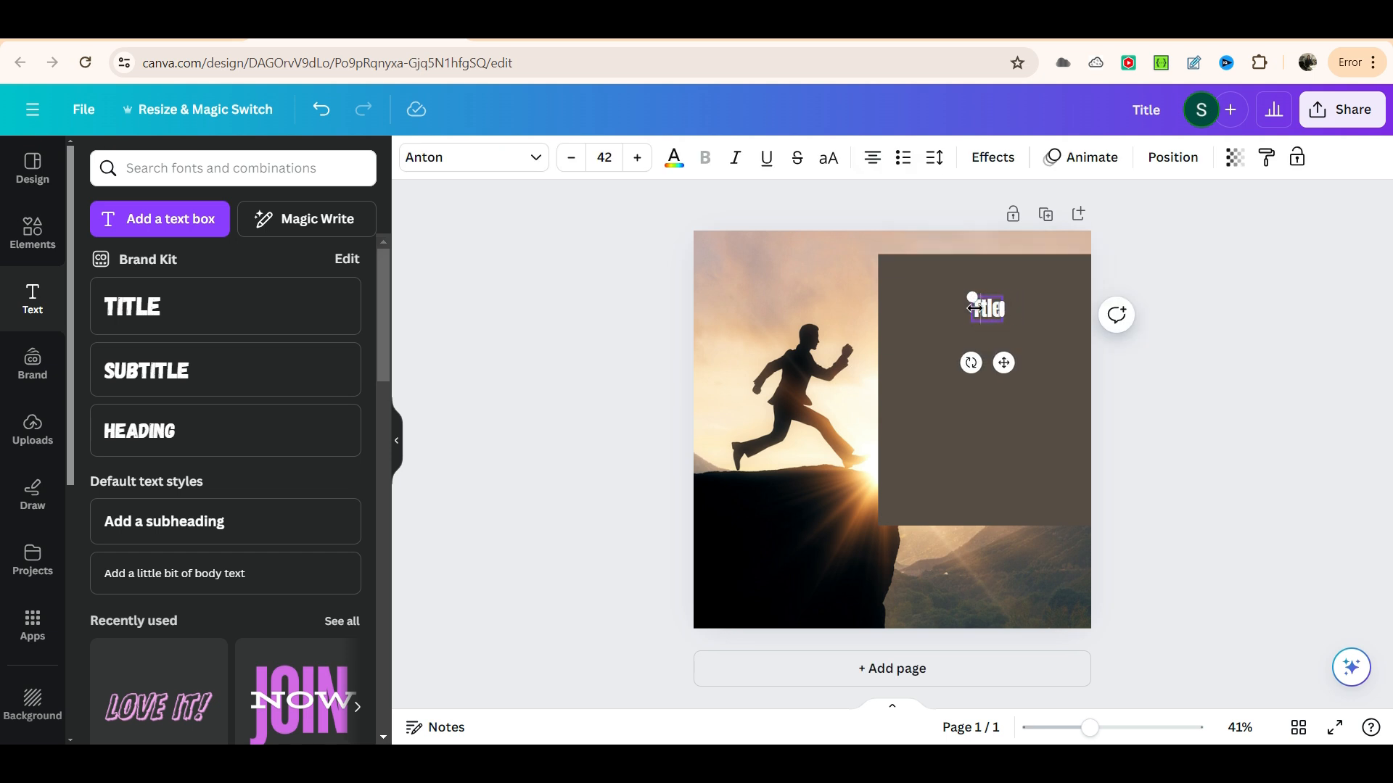
pyautogui.press('BackSpace')
pyautogui.press('BackSpace')
pyautogui.press('BackSpace')
pyautogui.write('Motiva')
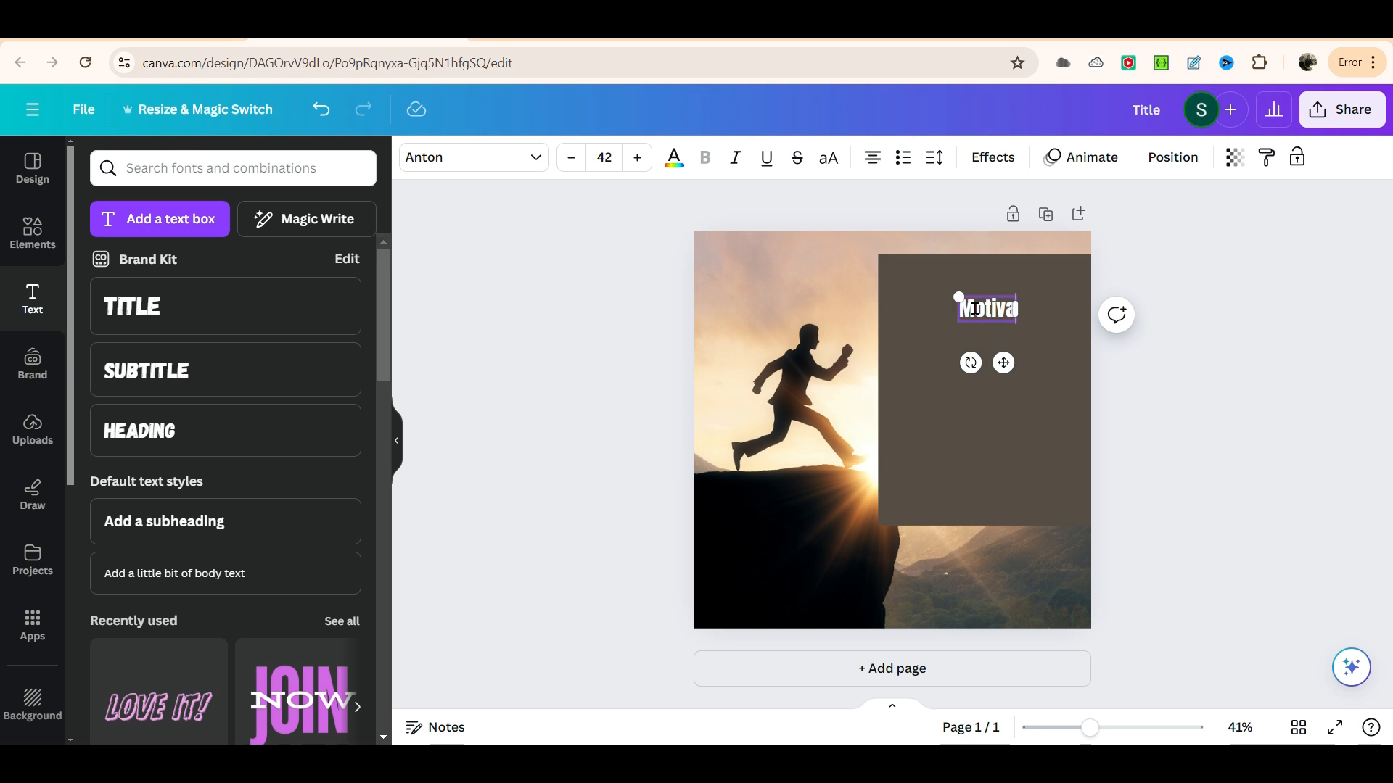
pyautogui.write('tional Quote')
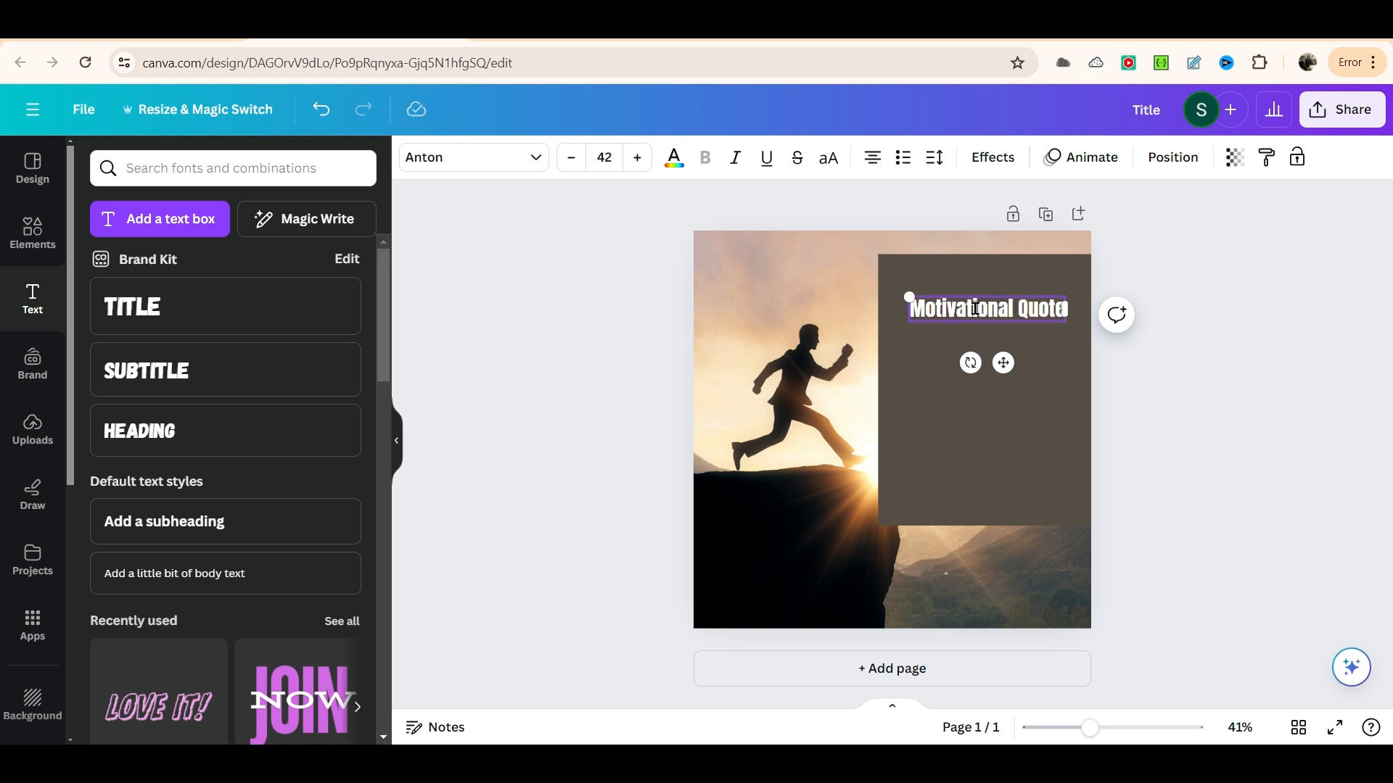
# Recolour the rectangle behind the title to the solid yellow from the default colors.
pyautogui.click(967, 407)
pyautogui.click(507, 163)
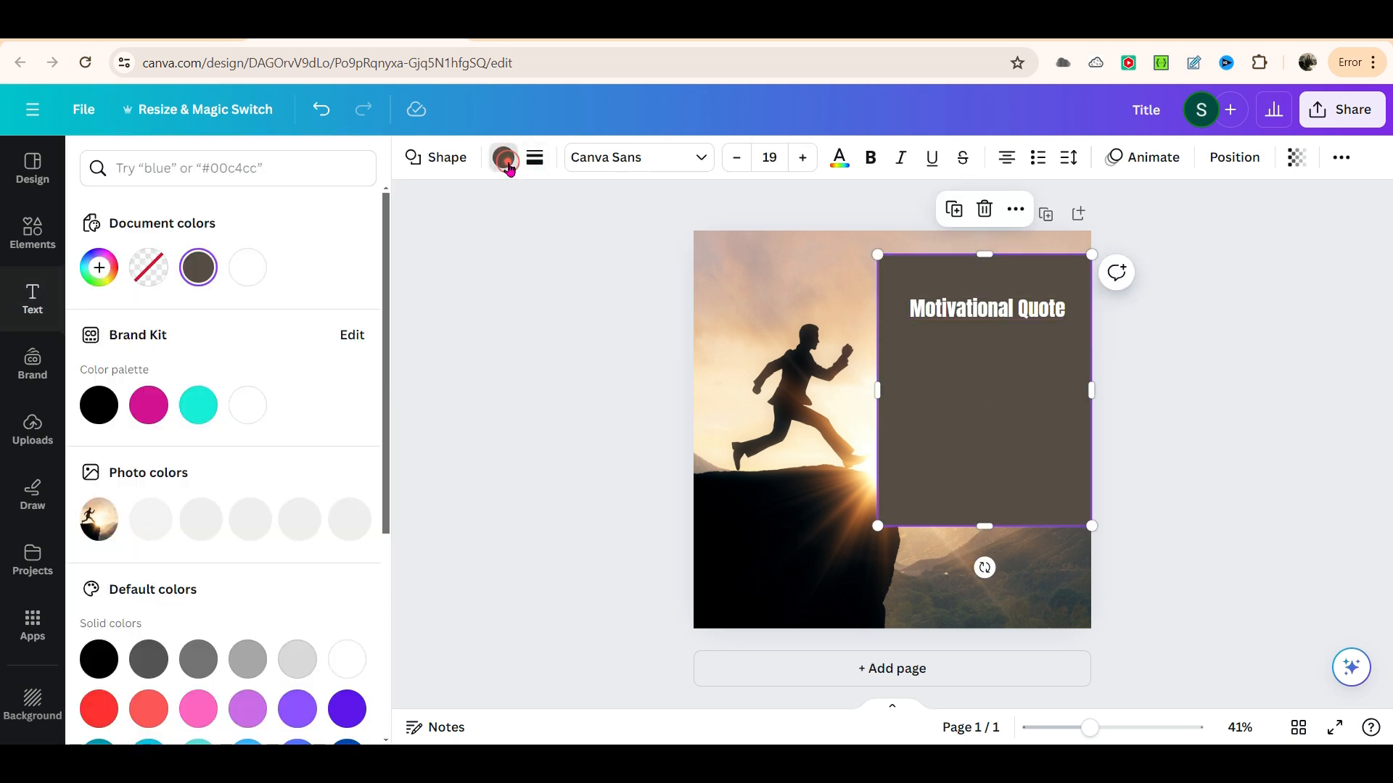
pyautogui.scroll(-4, 167, 666)
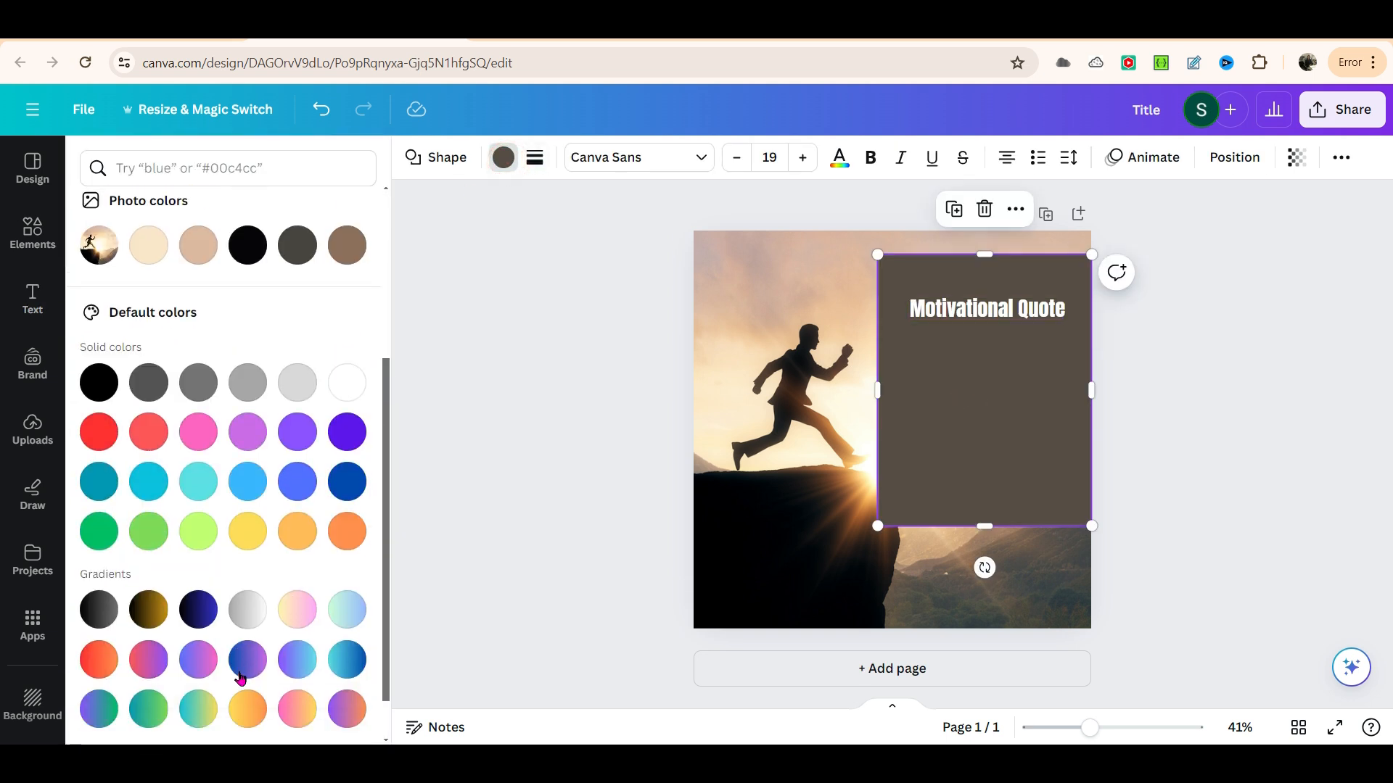
pyautogui.click(248, 533)
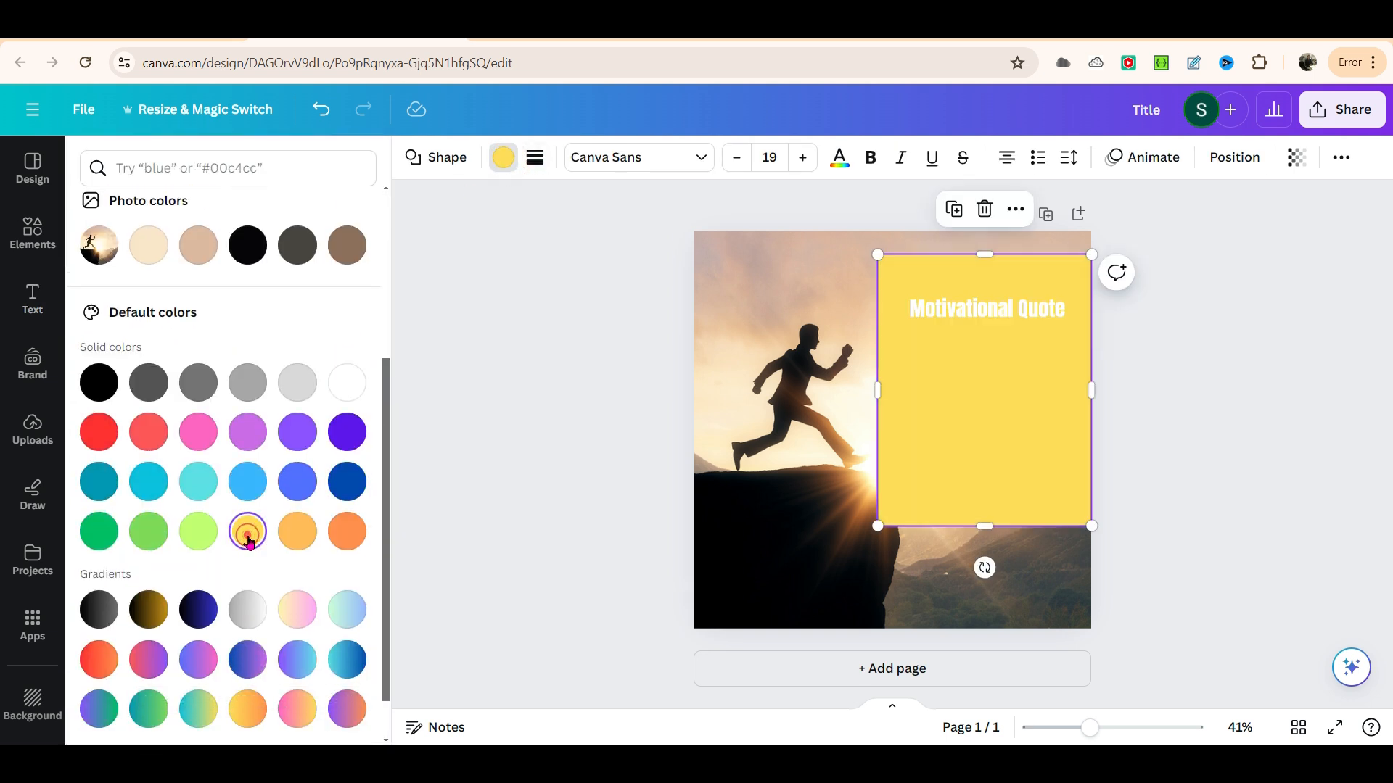
# Set the "Motivational Quote" text colour to the Brand Kit's black.
pyautogui.doubleClick(948, 313)
pyautogui.click(674, 158)
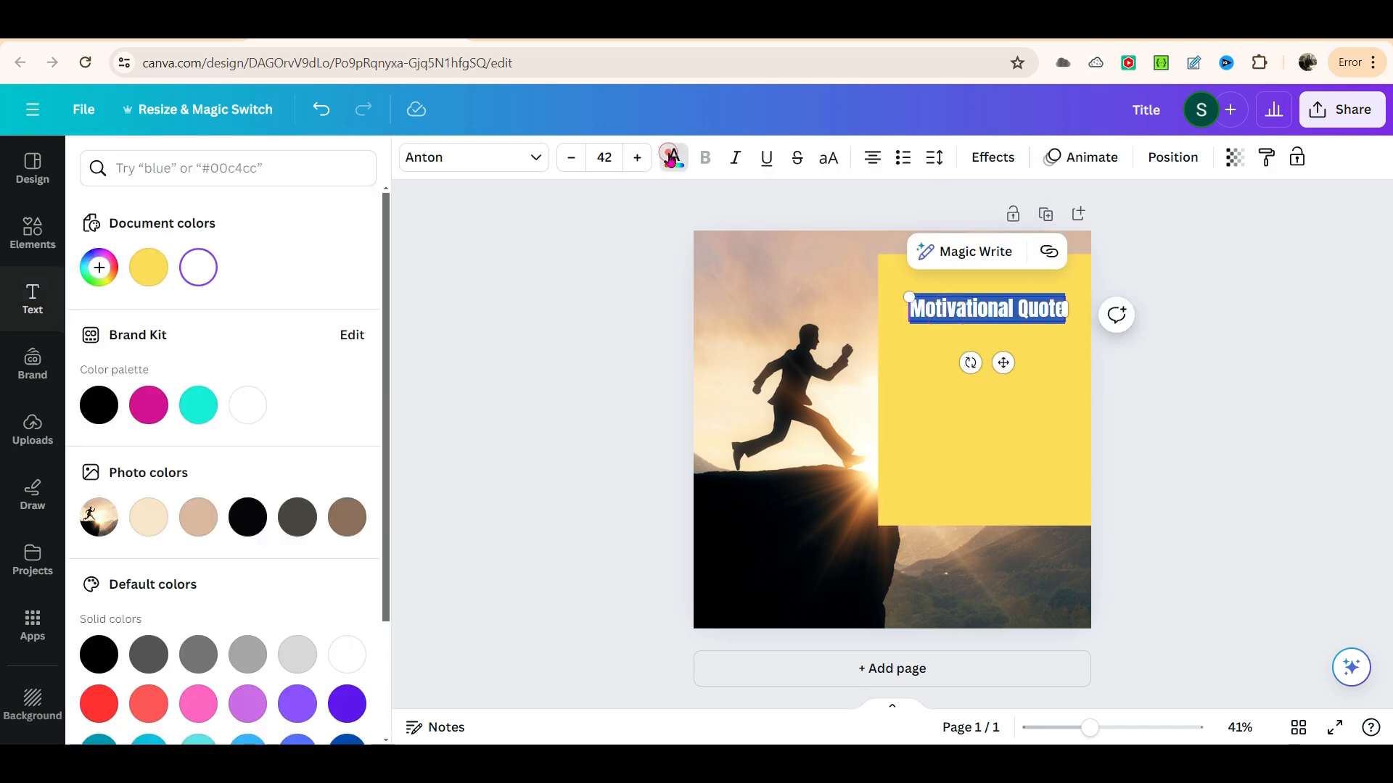
pyautogui.click(107, 417)
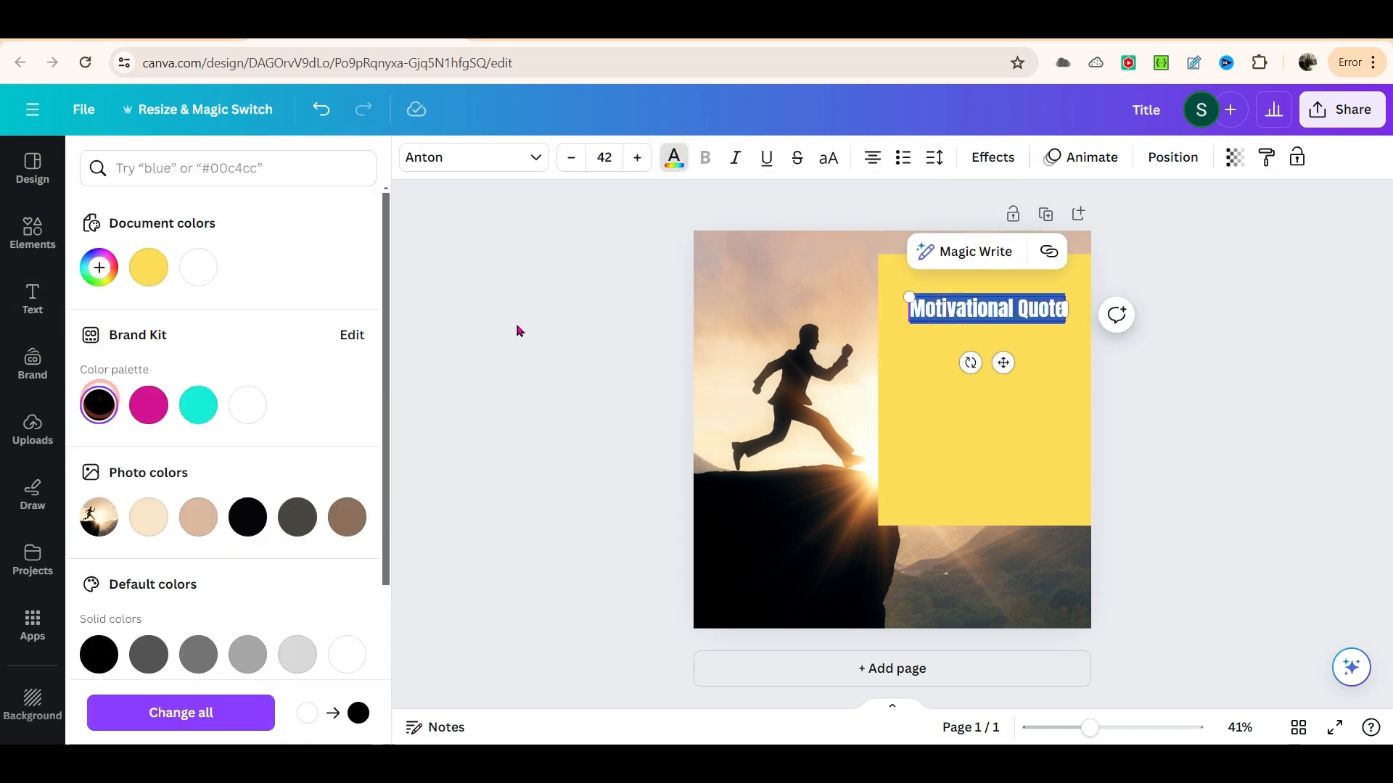
pyautogui.click(515, 323)
pyautogui.click(1175, 360)
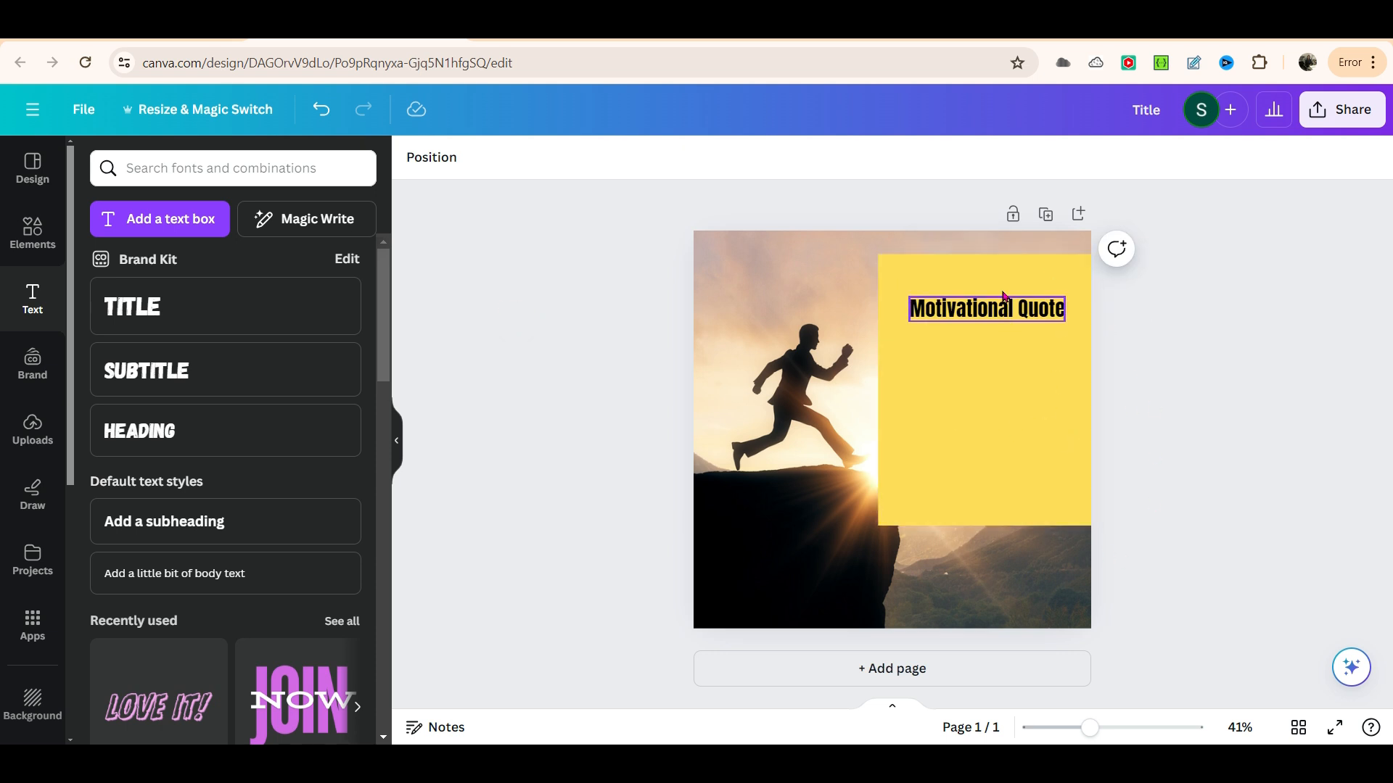
# Search the apps for "bulk", open Bulk create, and choose to enter the data manually.
pyautogui.click(978, 318)
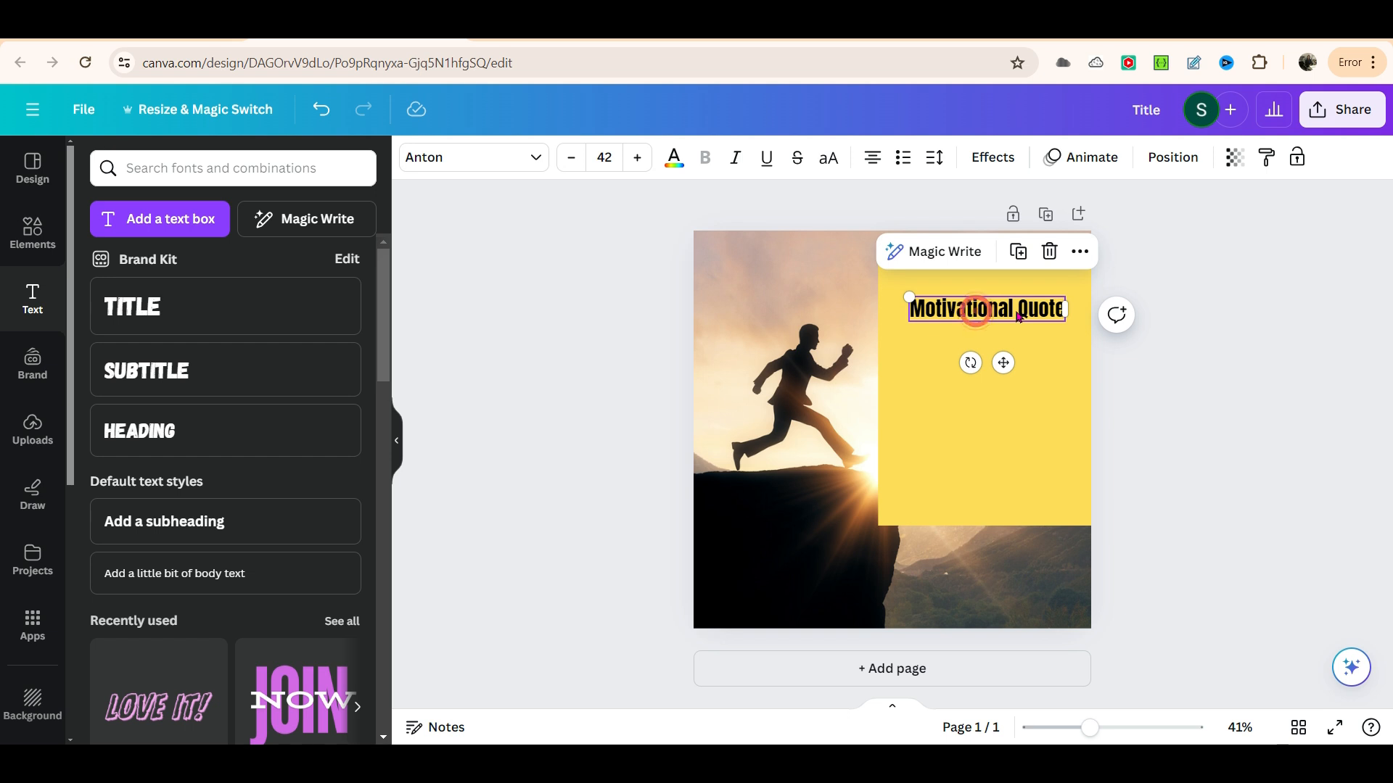
pyautogui.click(33, 625)
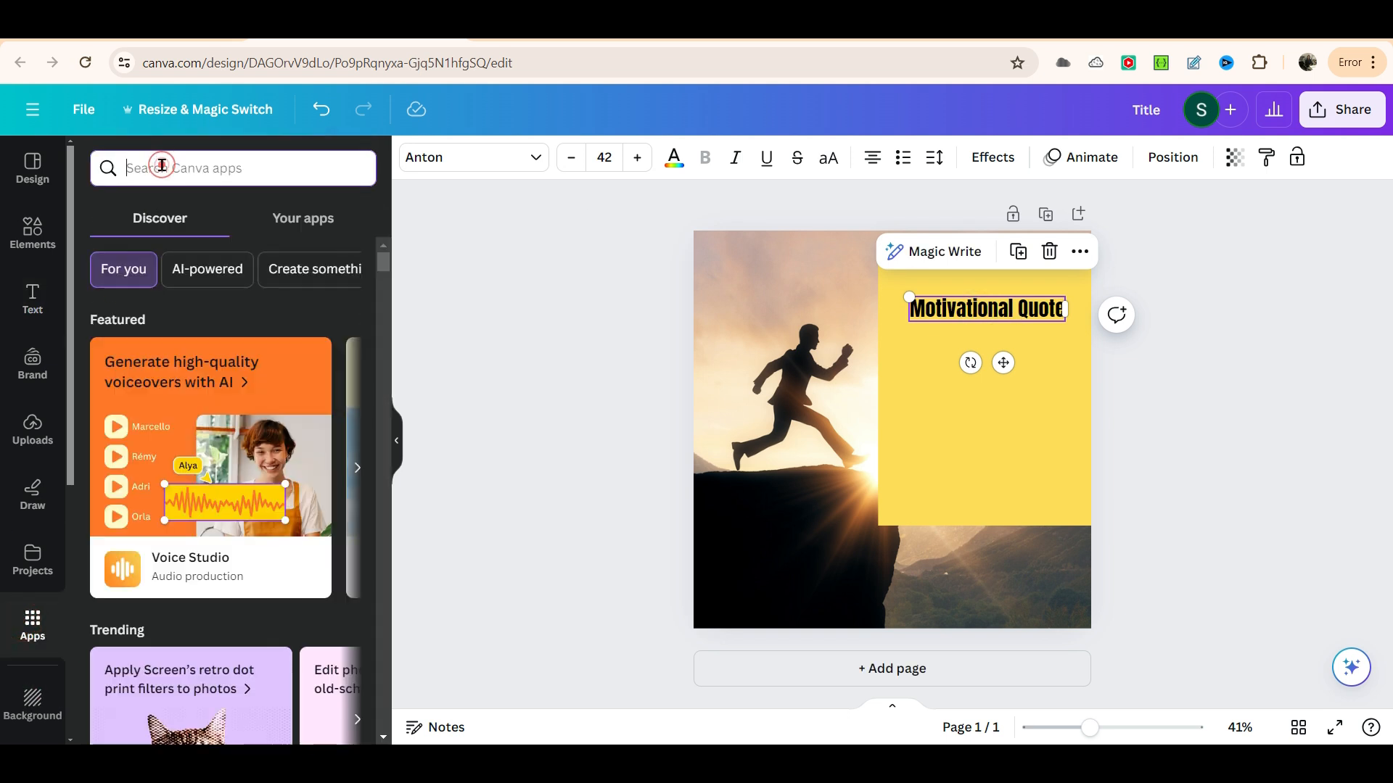
pyautogui.write('bul')
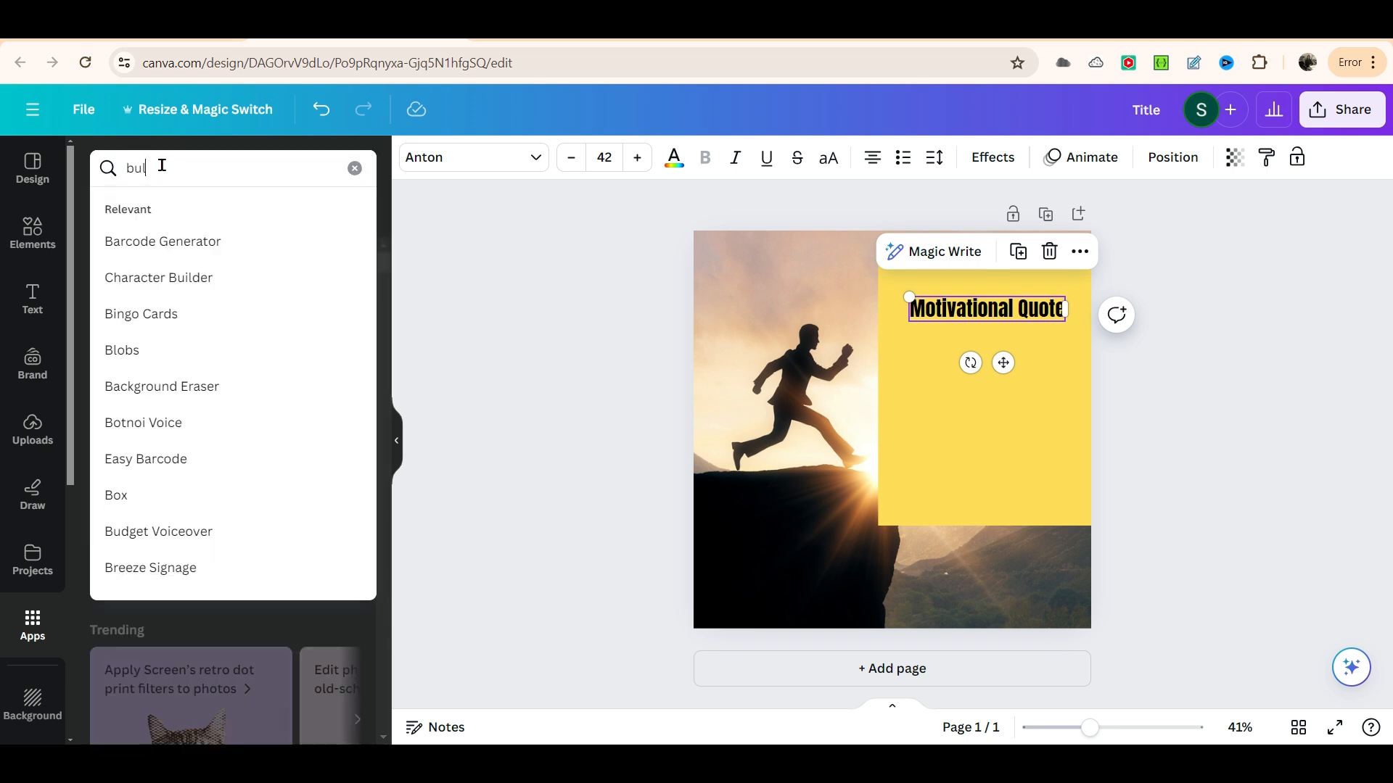
pyautogui.write('k')
pyautogui.press('Return')
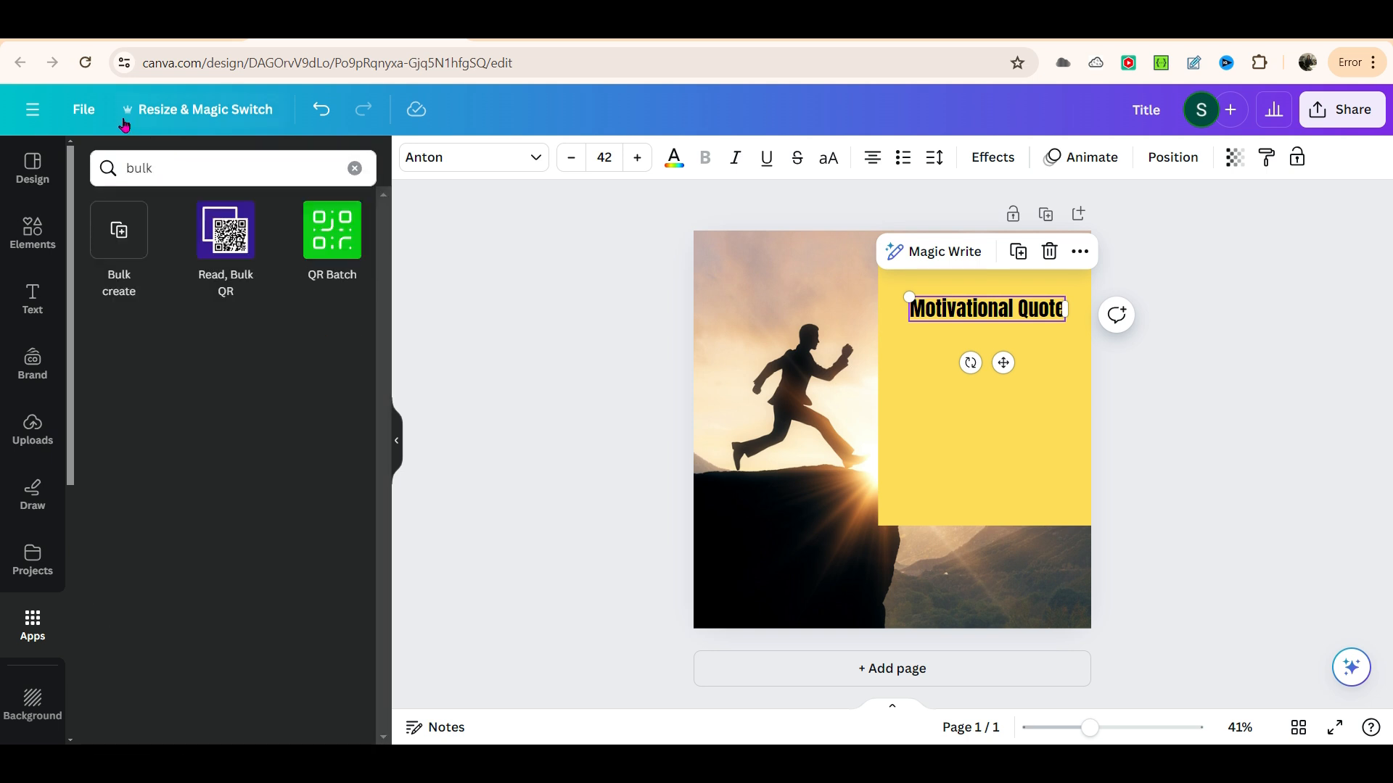
pyautogui.click(120, 232)
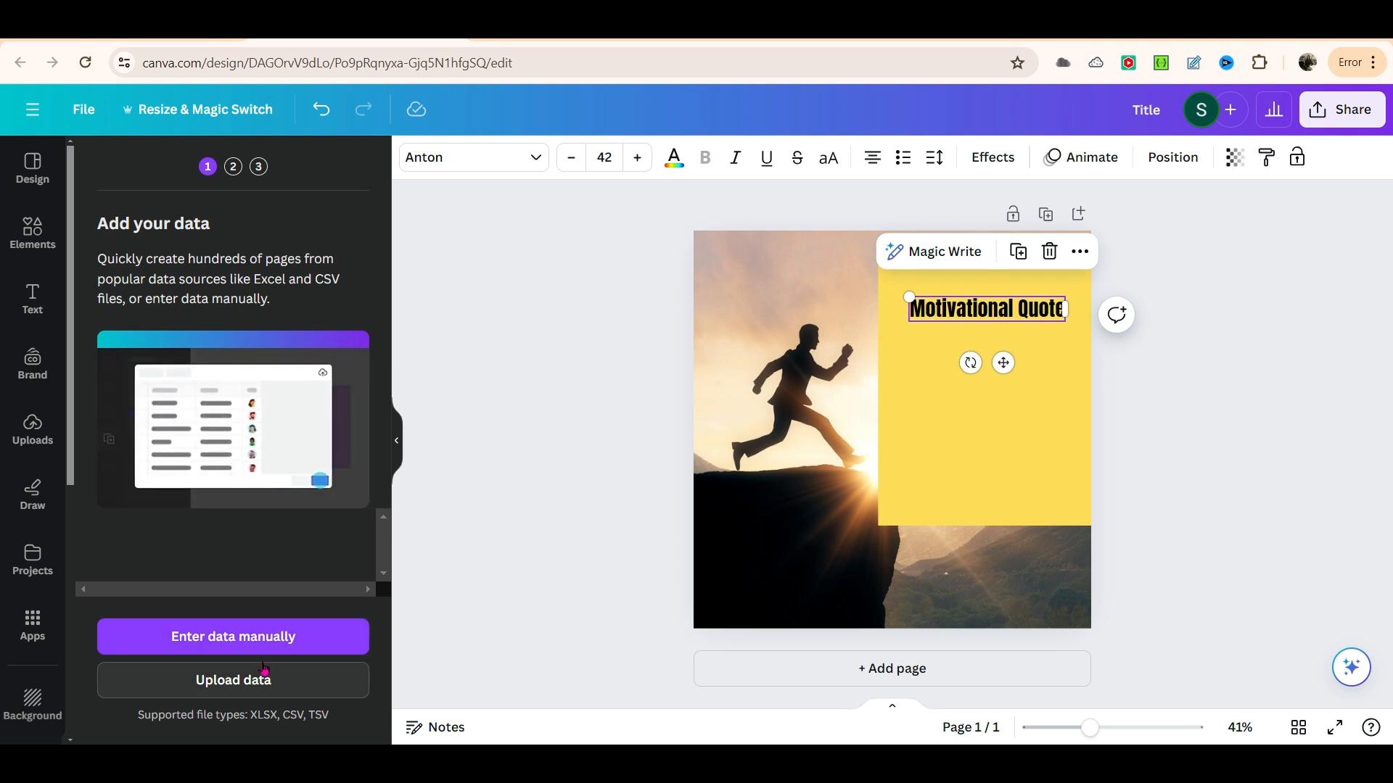
pyautogui.click(187, 633)
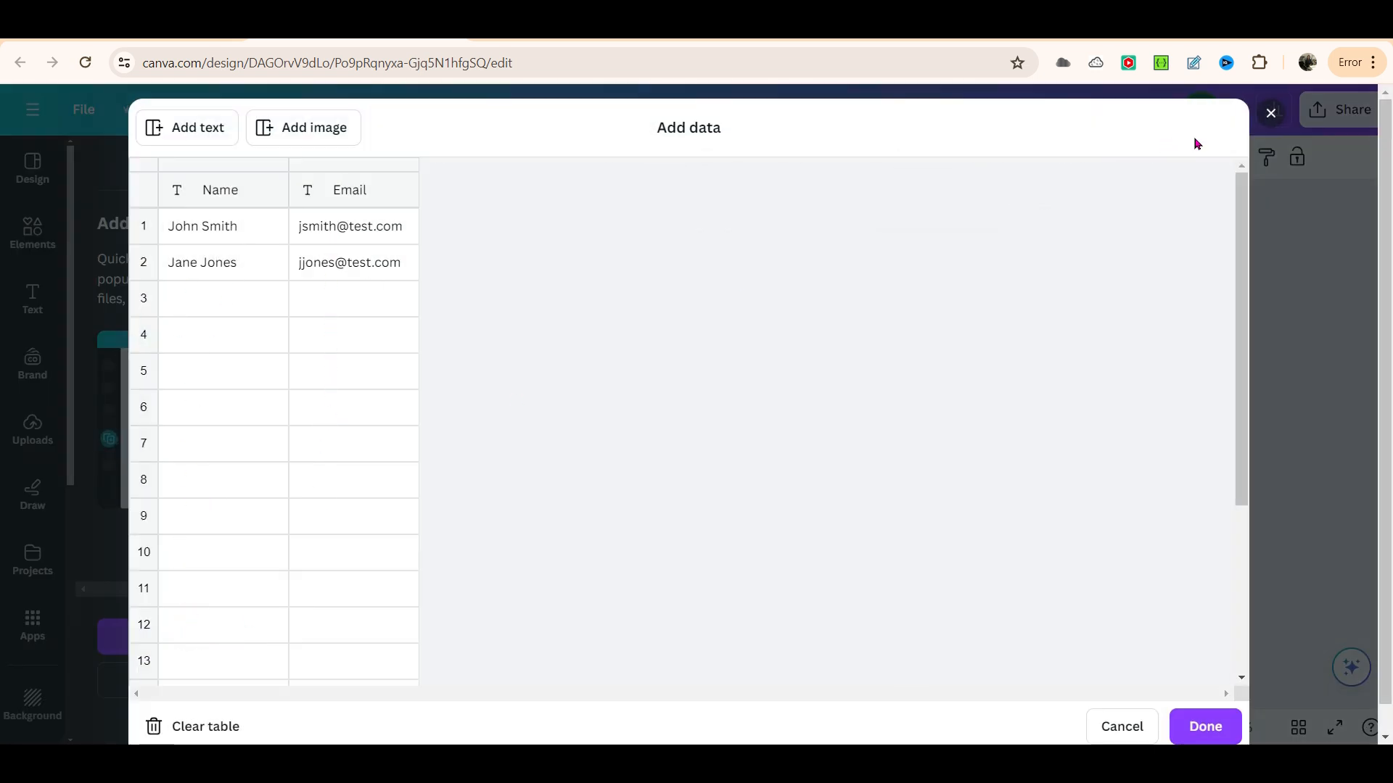
# Dismiss the manual data table and upload the Motivational Quotes workbook from the Downloads folder as the bulk data.
pyautogui.click(1271, 112)
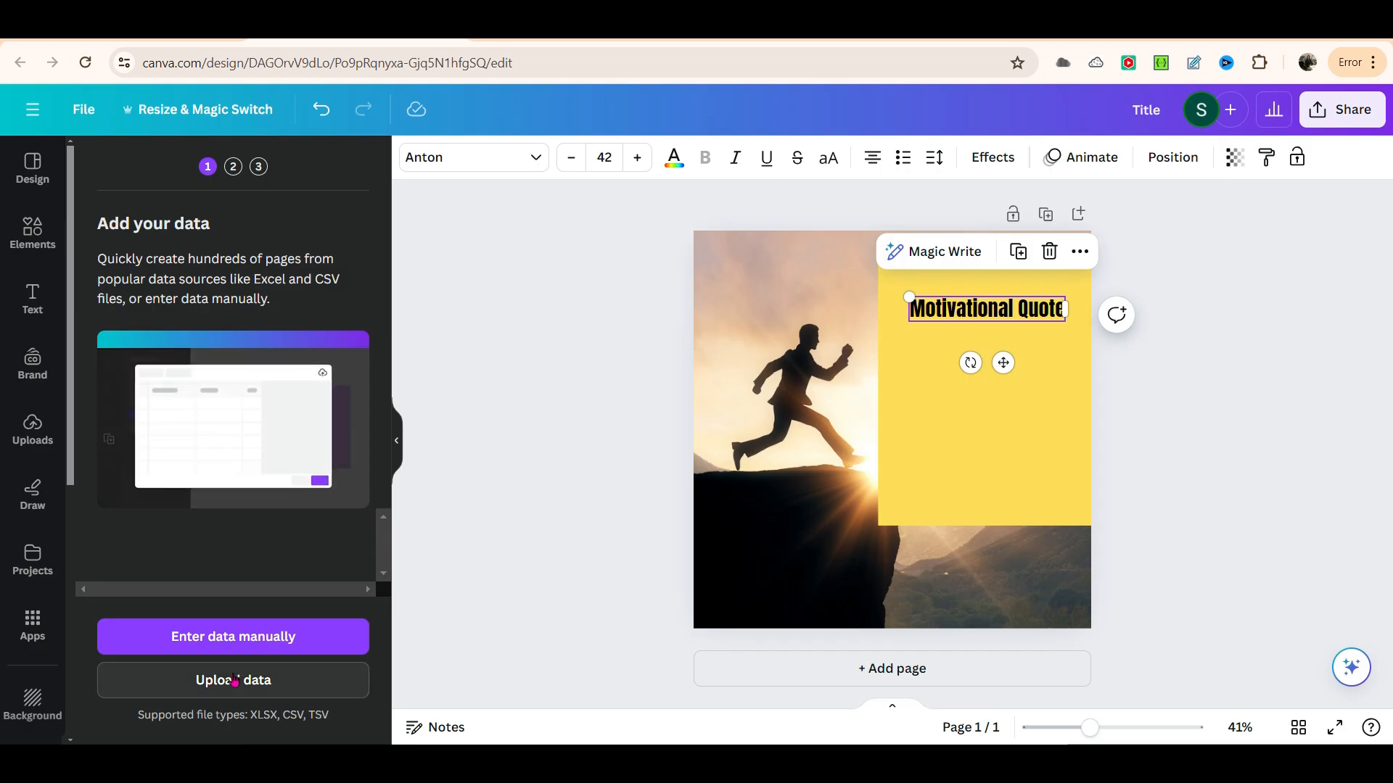
pyautogui.click(234, 681)
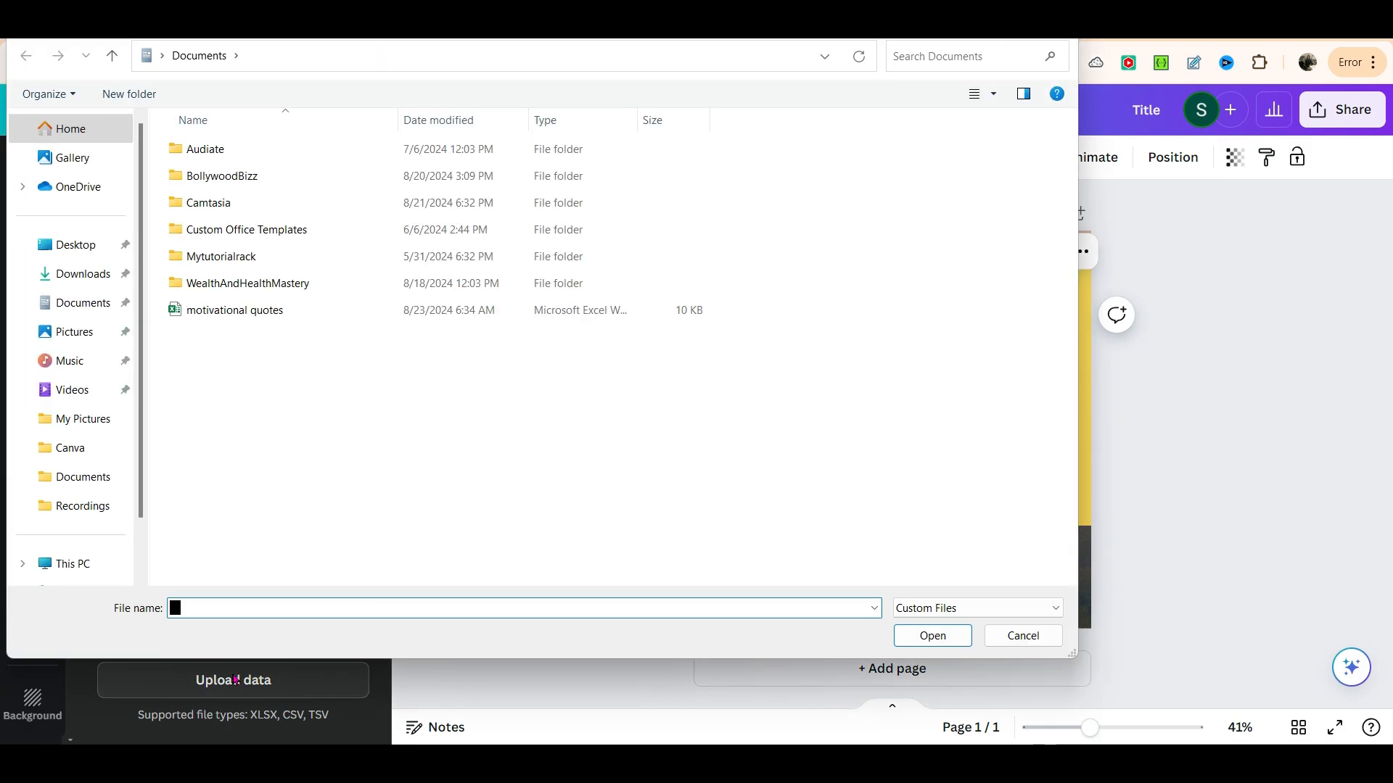
pyautogui.click(81, 274)
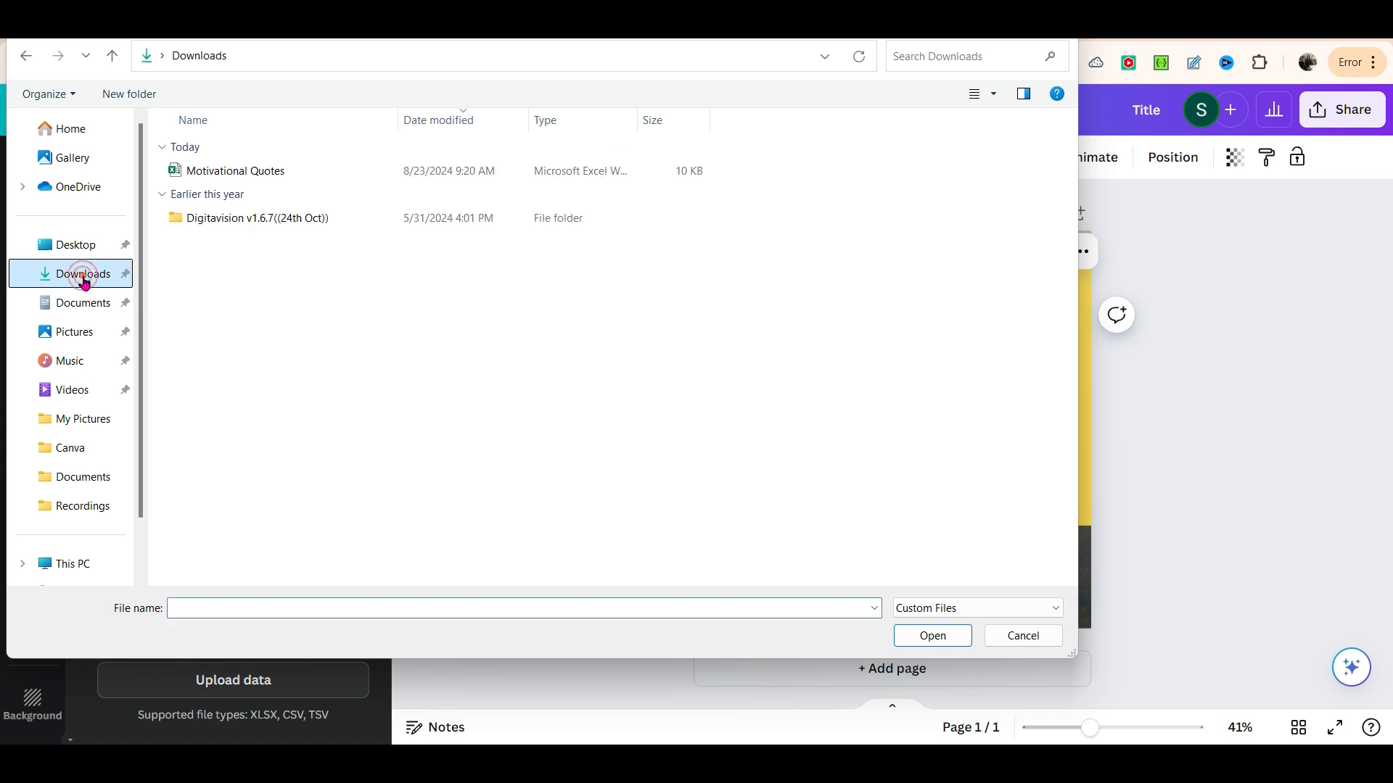
pyautogui.doubleClick(207, 172)
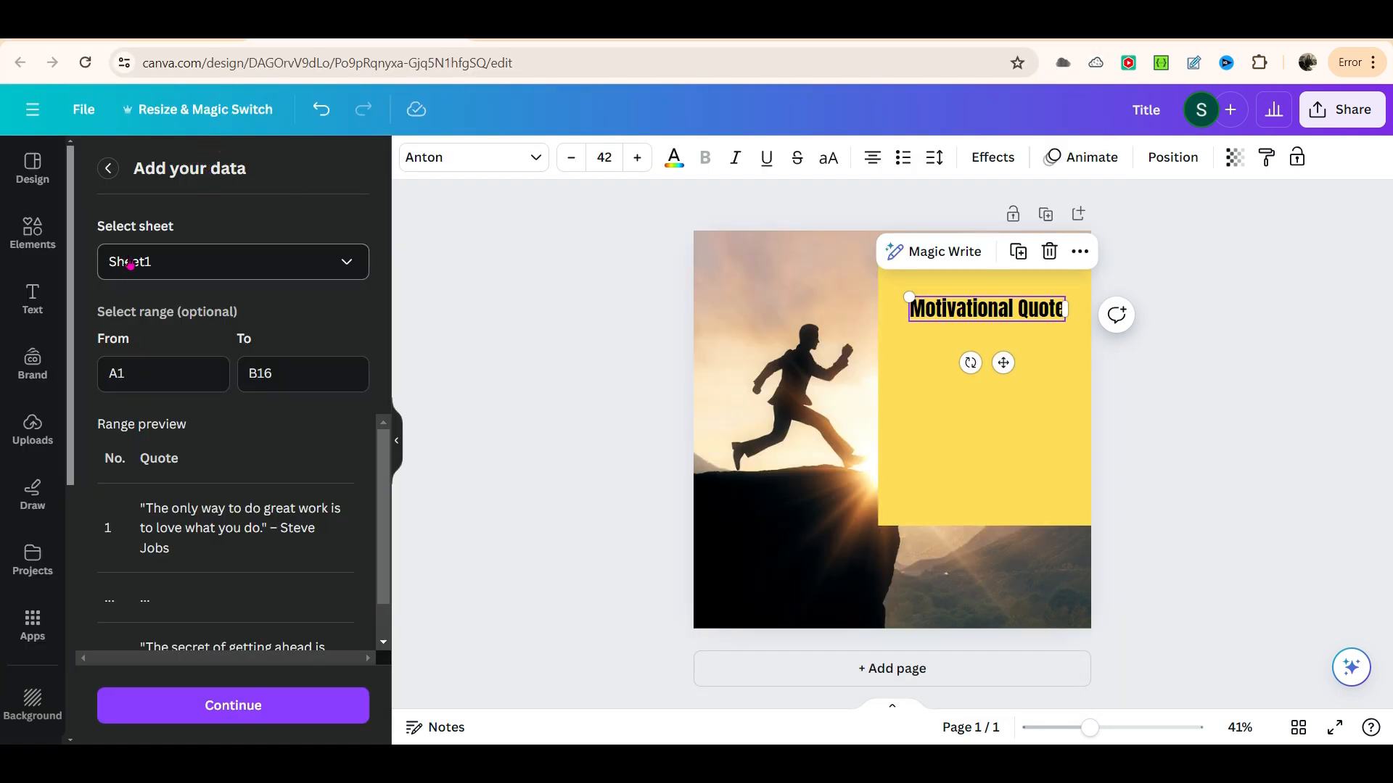
# Switch to Excel and check the header row and the last quote row of the quotes worksheet.
pyautogui.click(101, 760)
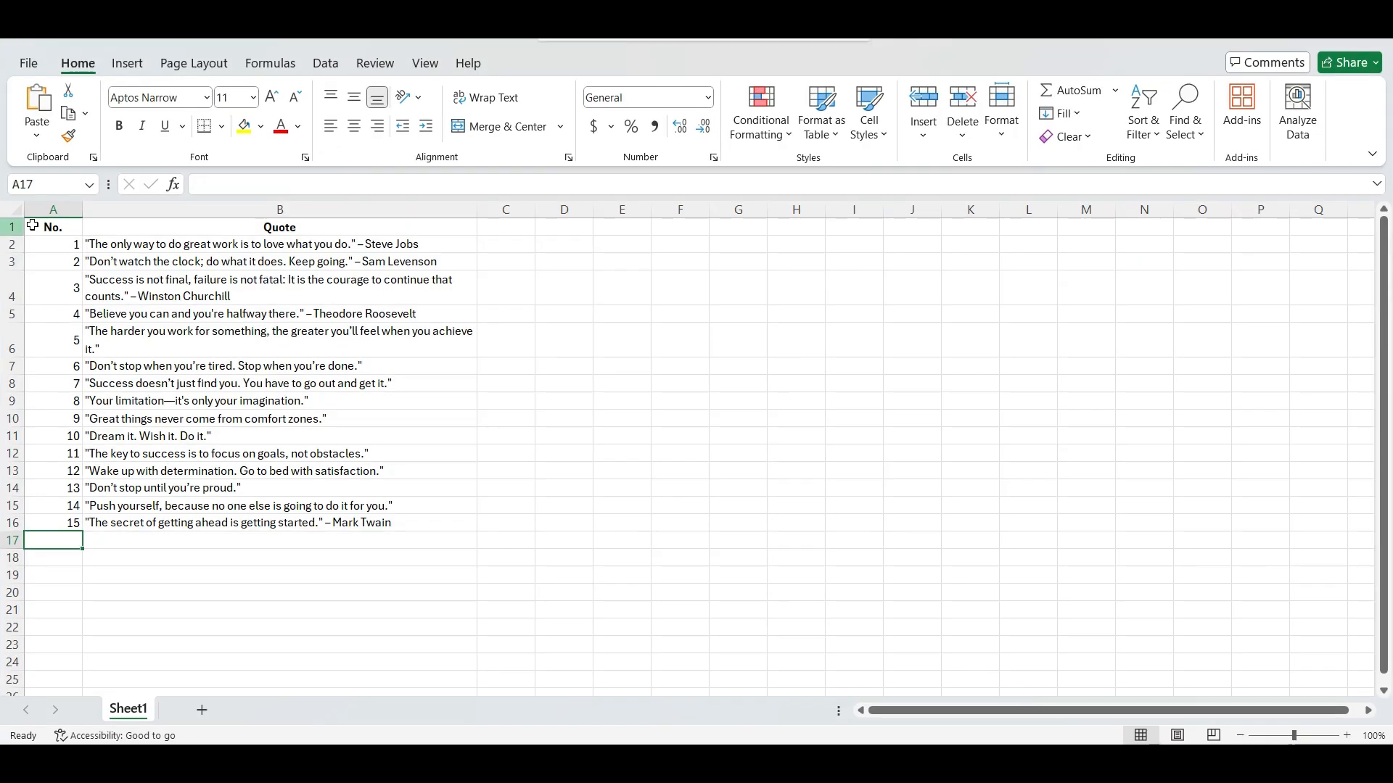
pyautogui.click(14, 224)
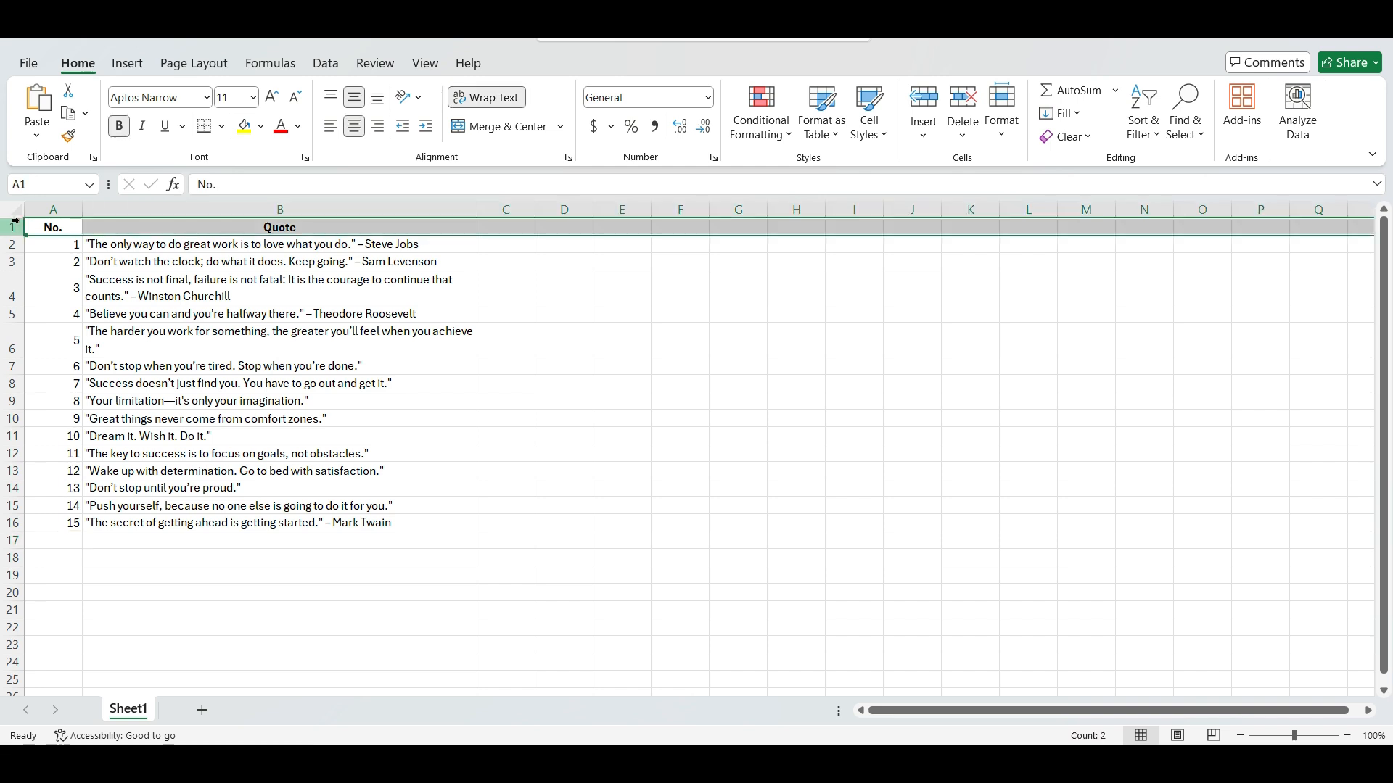
pyautogui.click(440, 522)
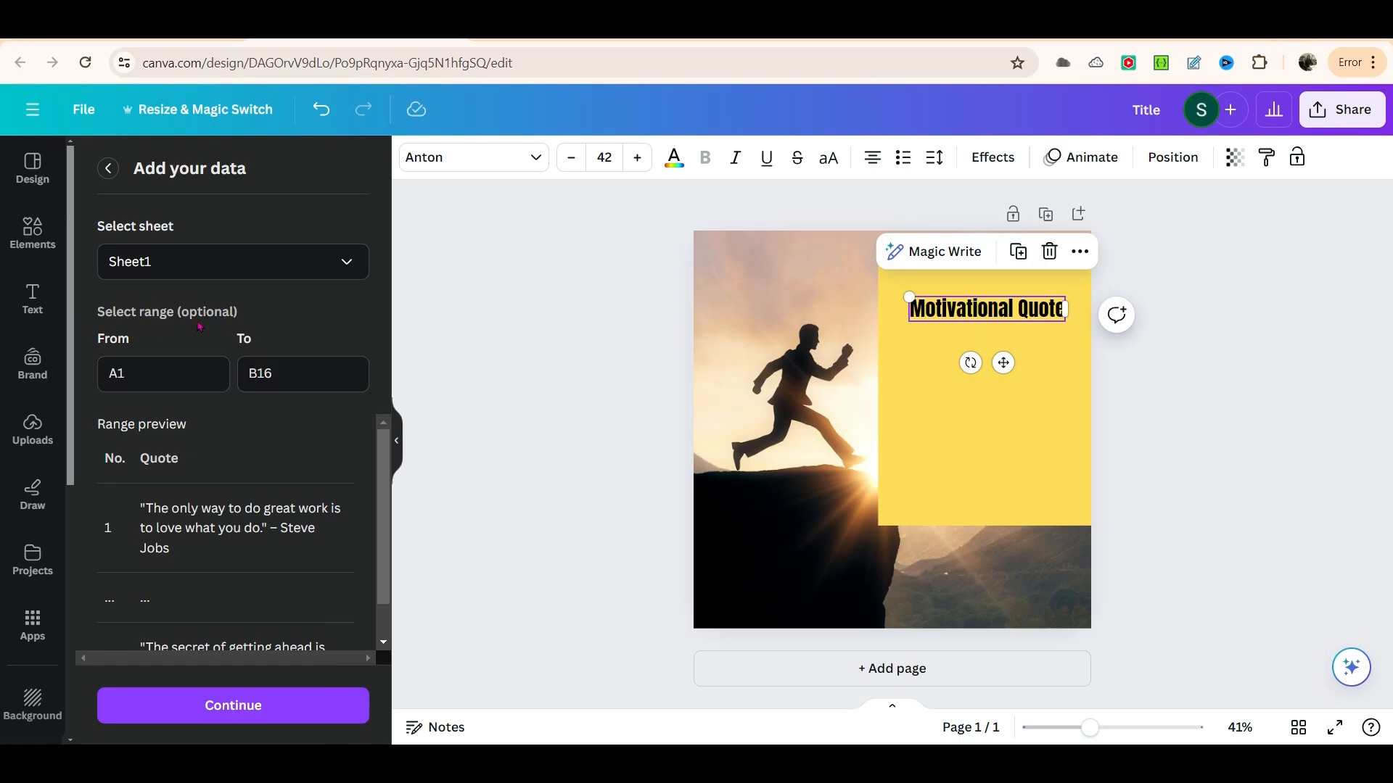
# Back in Canva, accept Sheet1 with range A1 to B16 and connect the "Motivational Quote" text to the Quote data field.
pyautogui.click(232, 705)
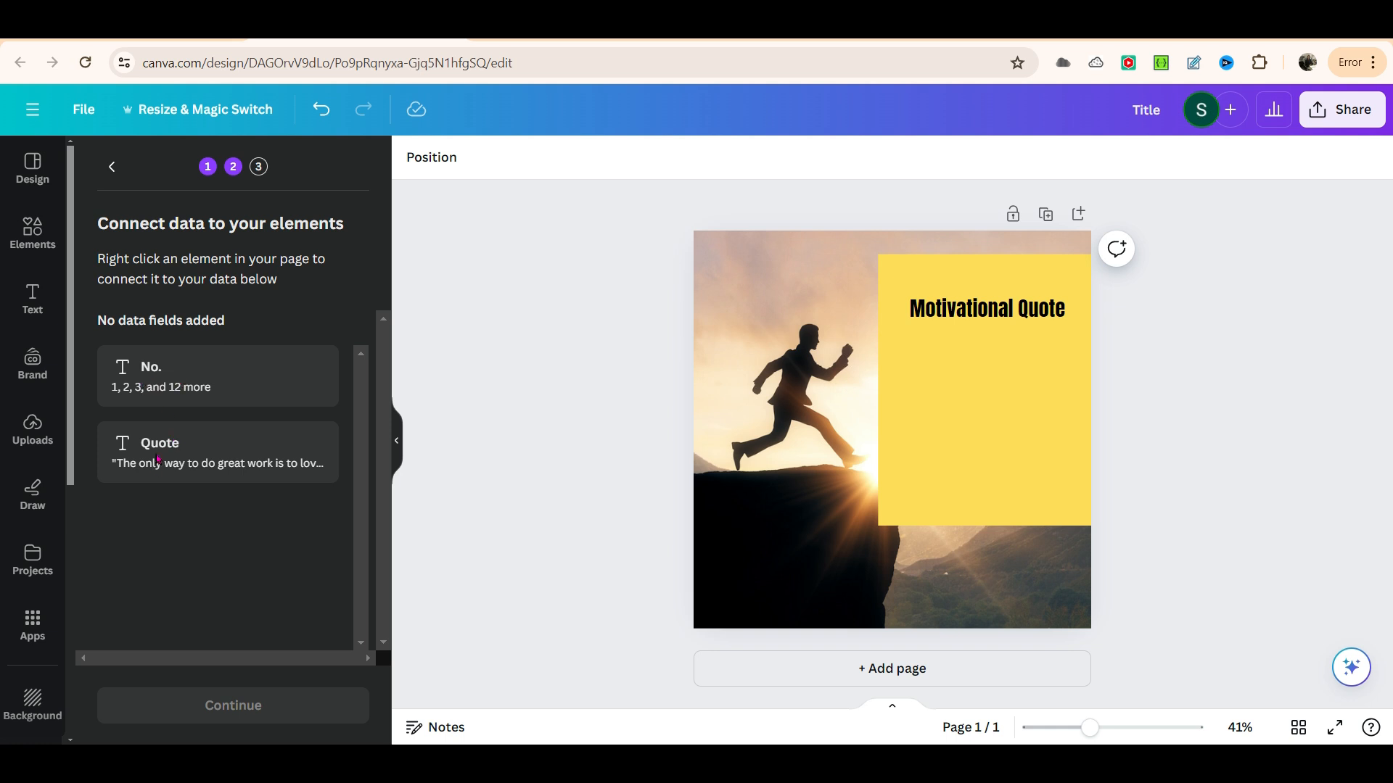
pyautogui.doubleClick(989, 306)
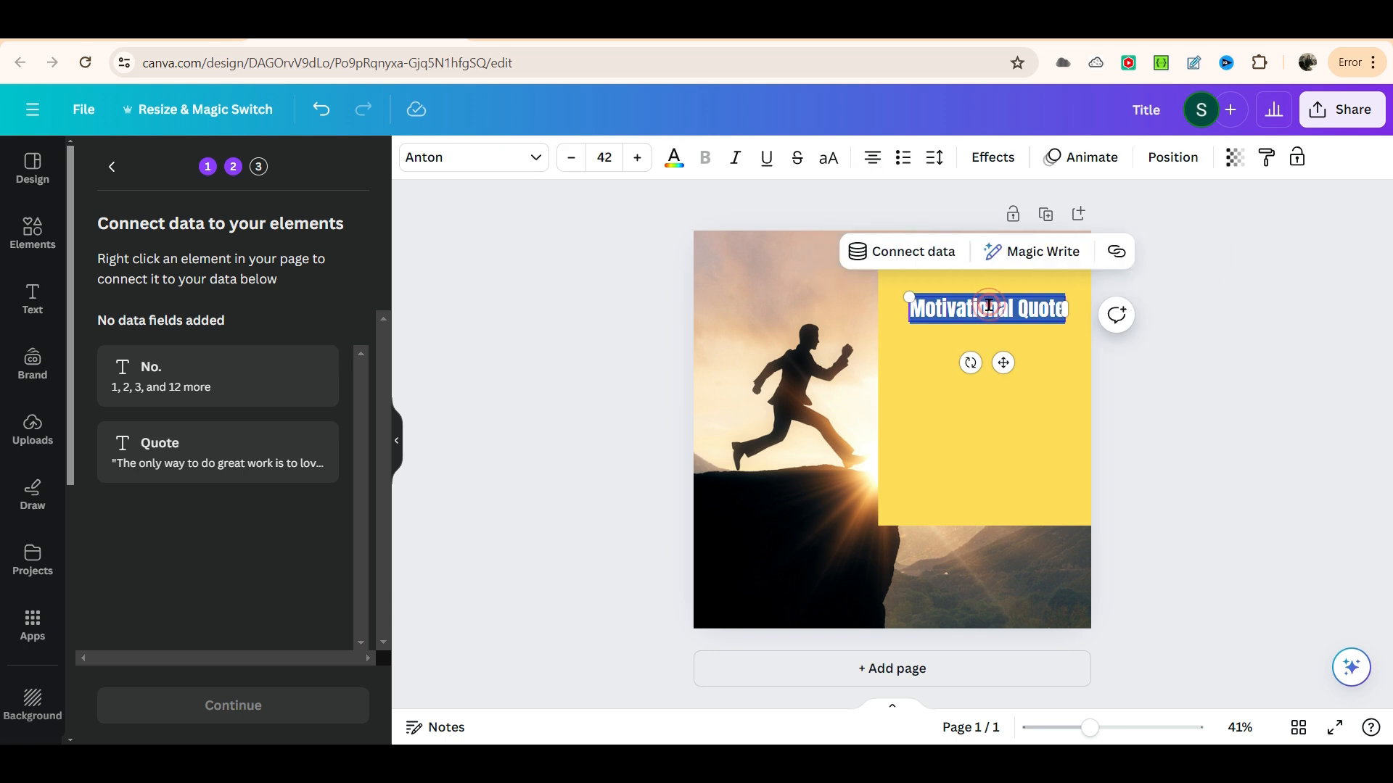
pyautogui.rightClick(988, 305)
pyautogui.click(963, 375)
pyautogui.click(984, 311)
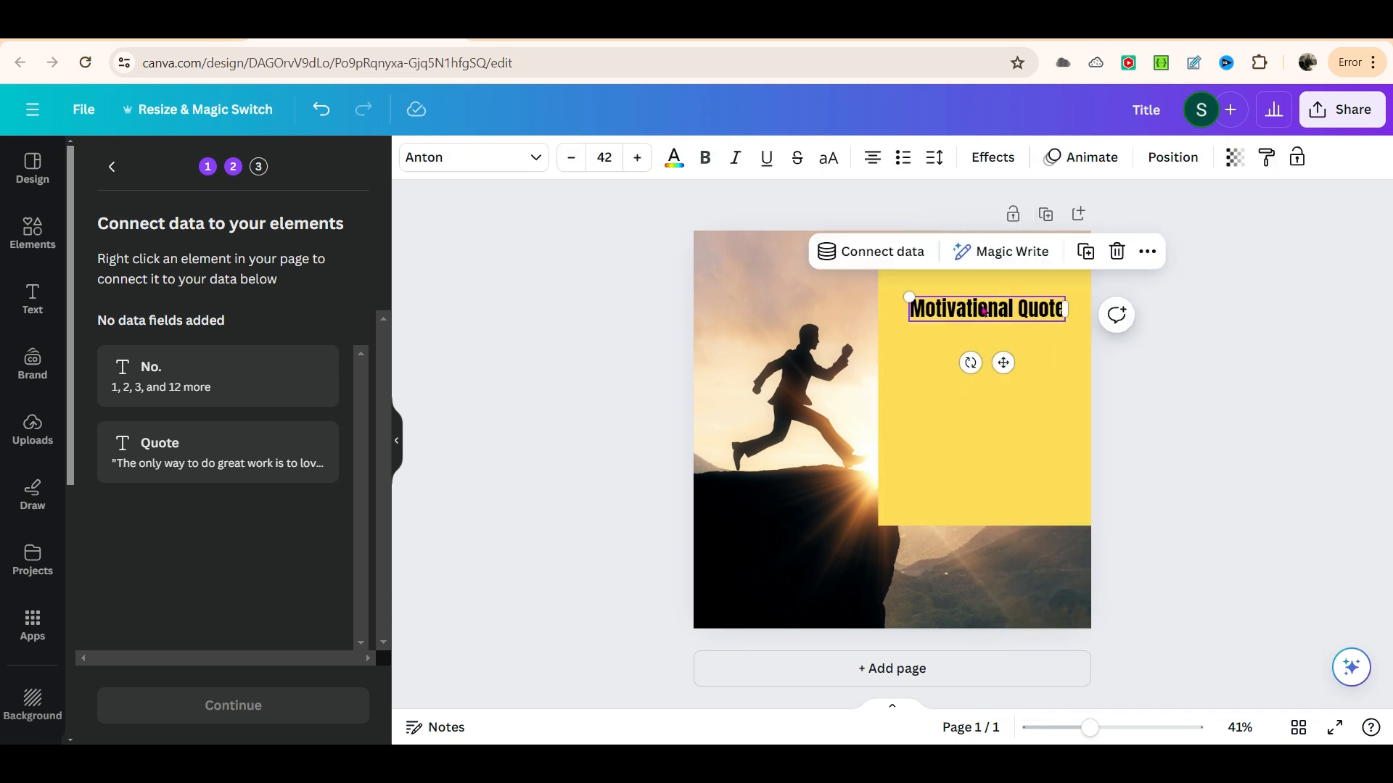
pyautogui.rightClick(983, 311)
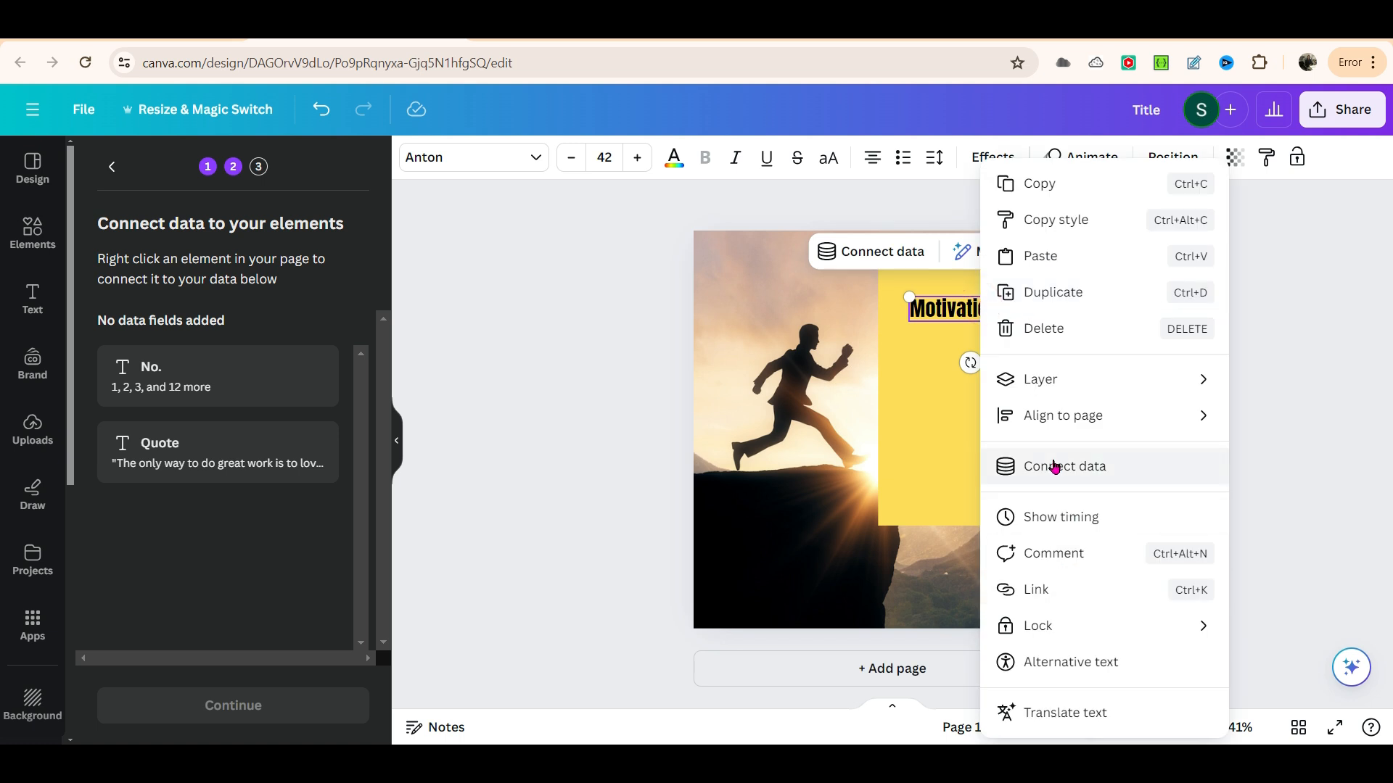
pyautogui.click(1061, 468)
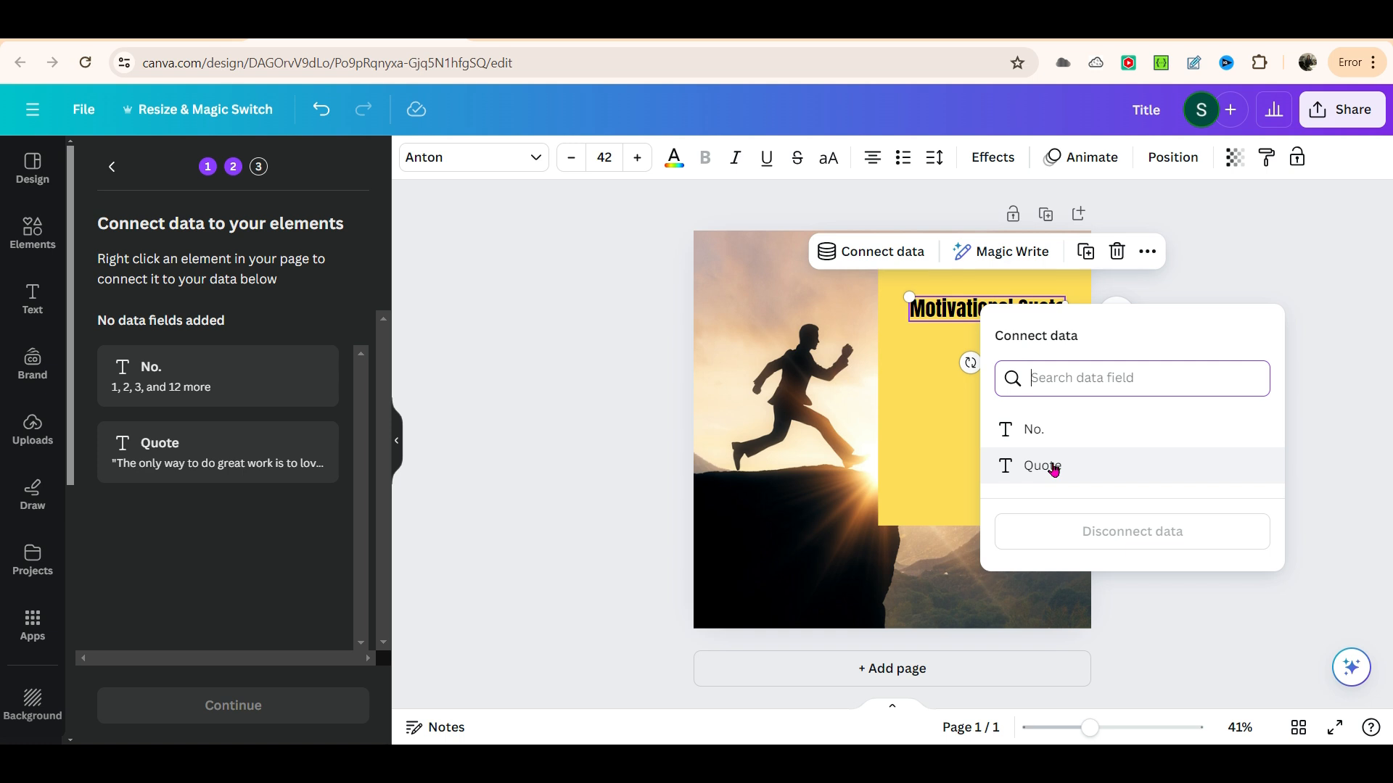
pyautogui.click(1053, 470)
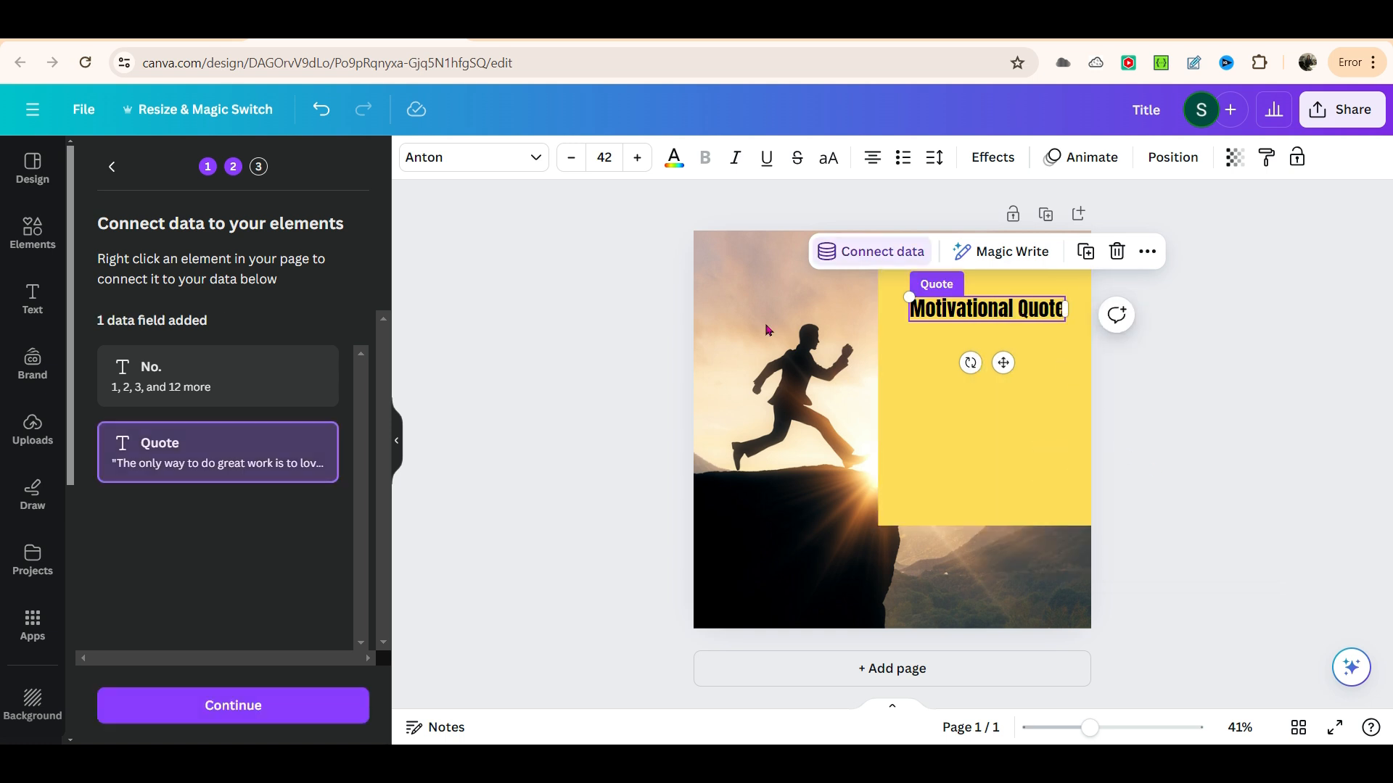
# Proceed to applying the data with all quotes selected and generate the 15 designs.
pyautogui.click(234, 705)
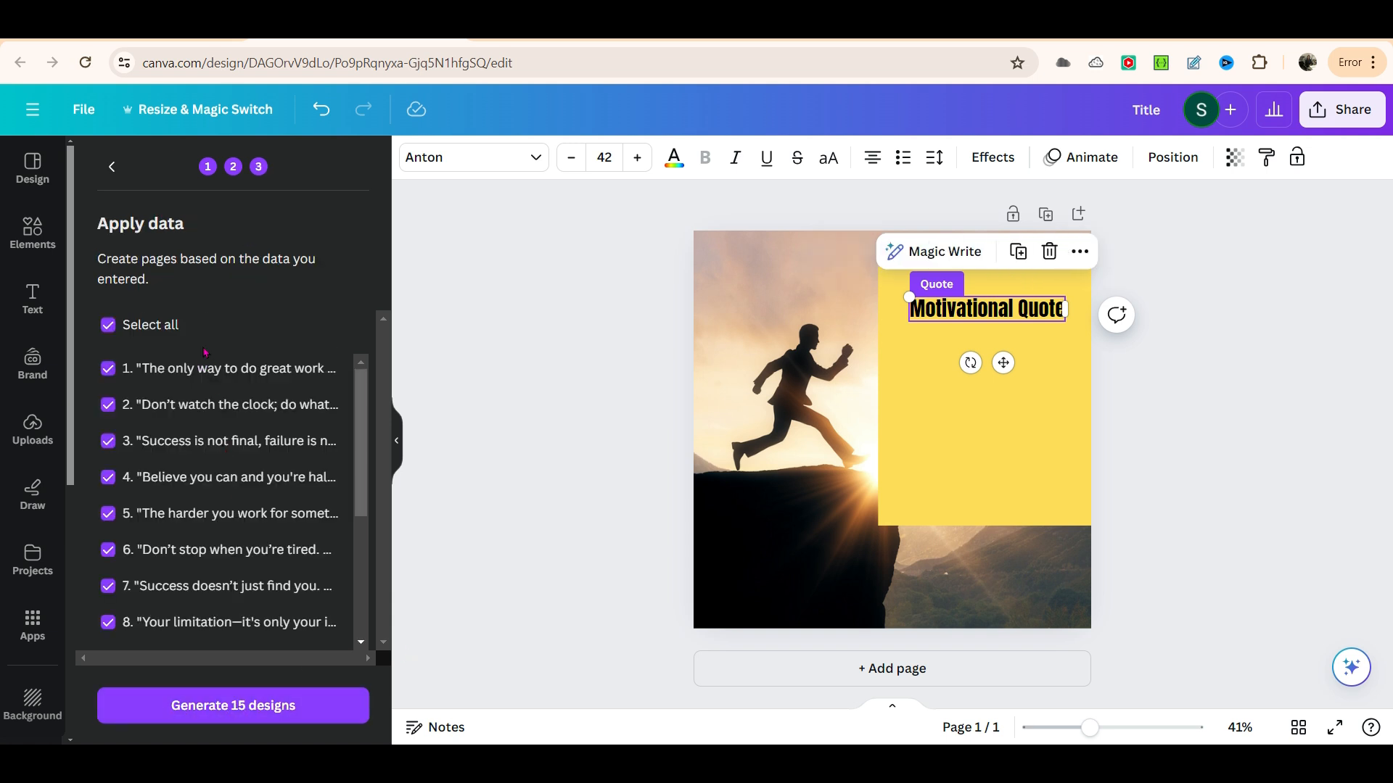
pyautogui.scroll(-5, 277, 623)
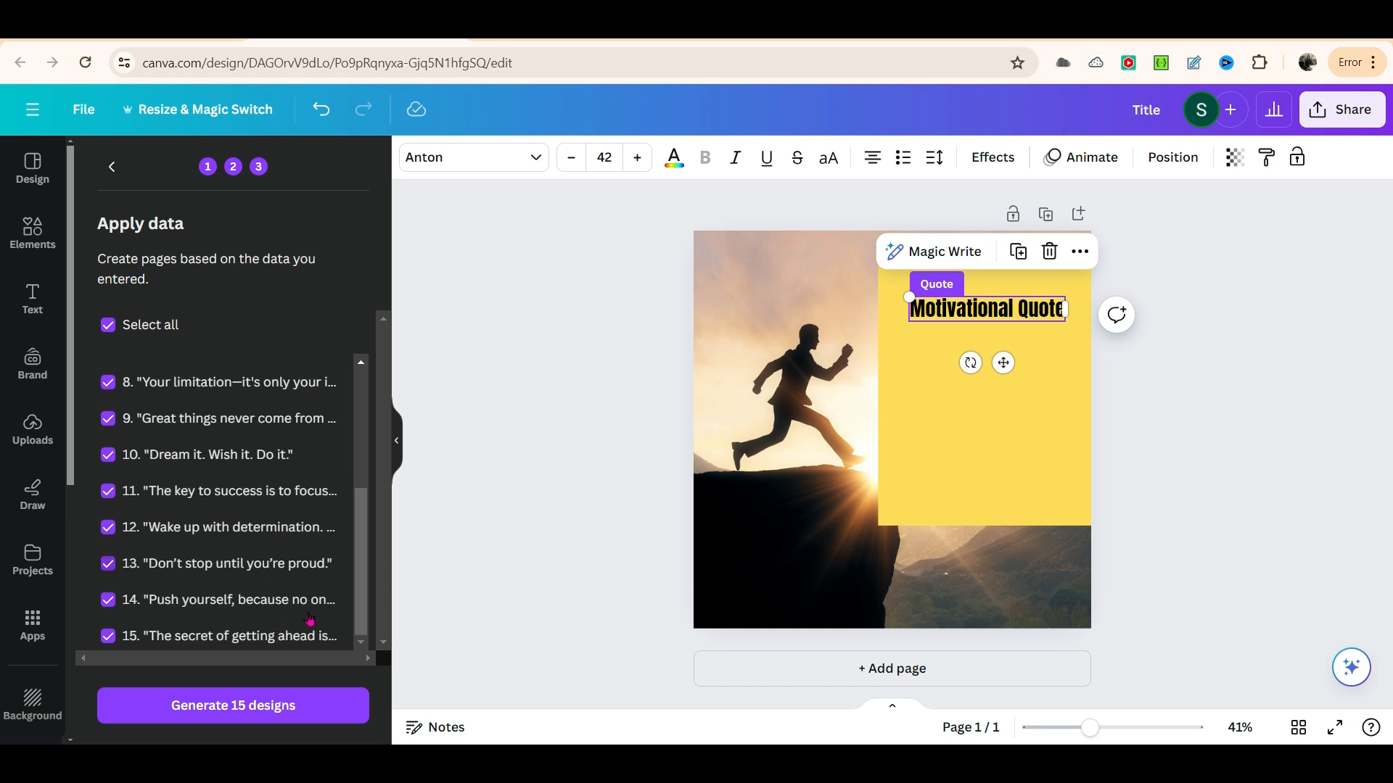
pyautogui.click(236, 715)
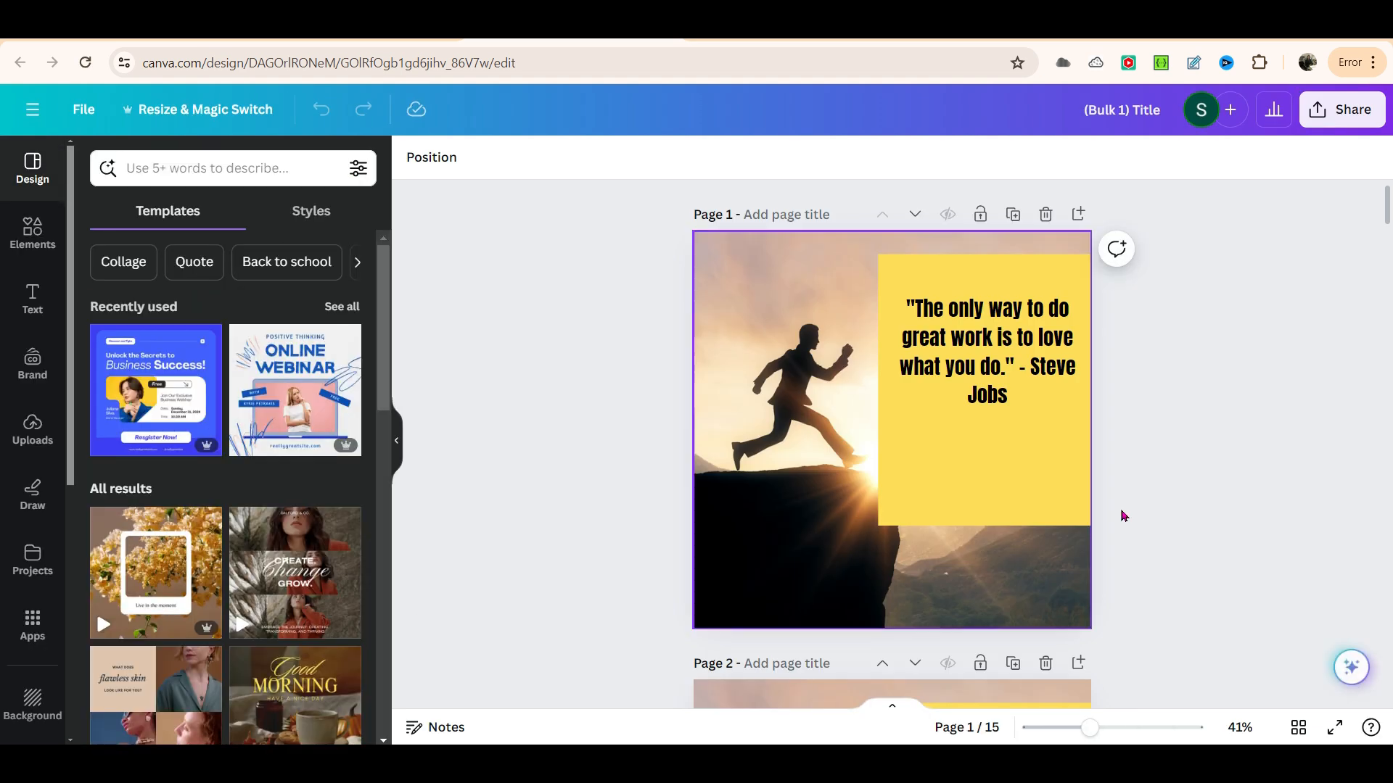
# Look through the first generated pages to check how each quote sits on the yellow rectangle.
pyautogui.scroll(-3, 1088, 524)
pyautogui.scroll(3, 1086, 522)
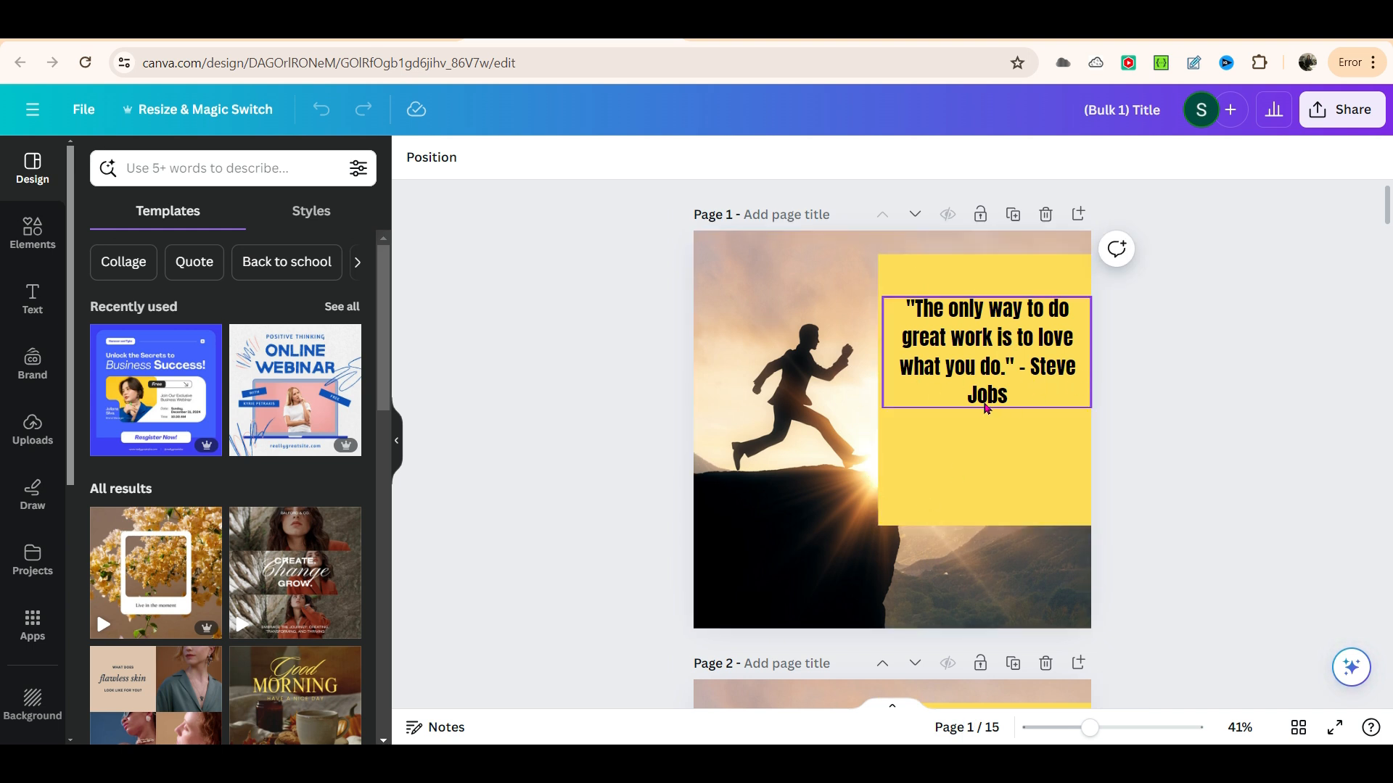
pyautogui.scroll(-5, 1033, 472)
pyautogui.scroll(-10, 1013, 494)
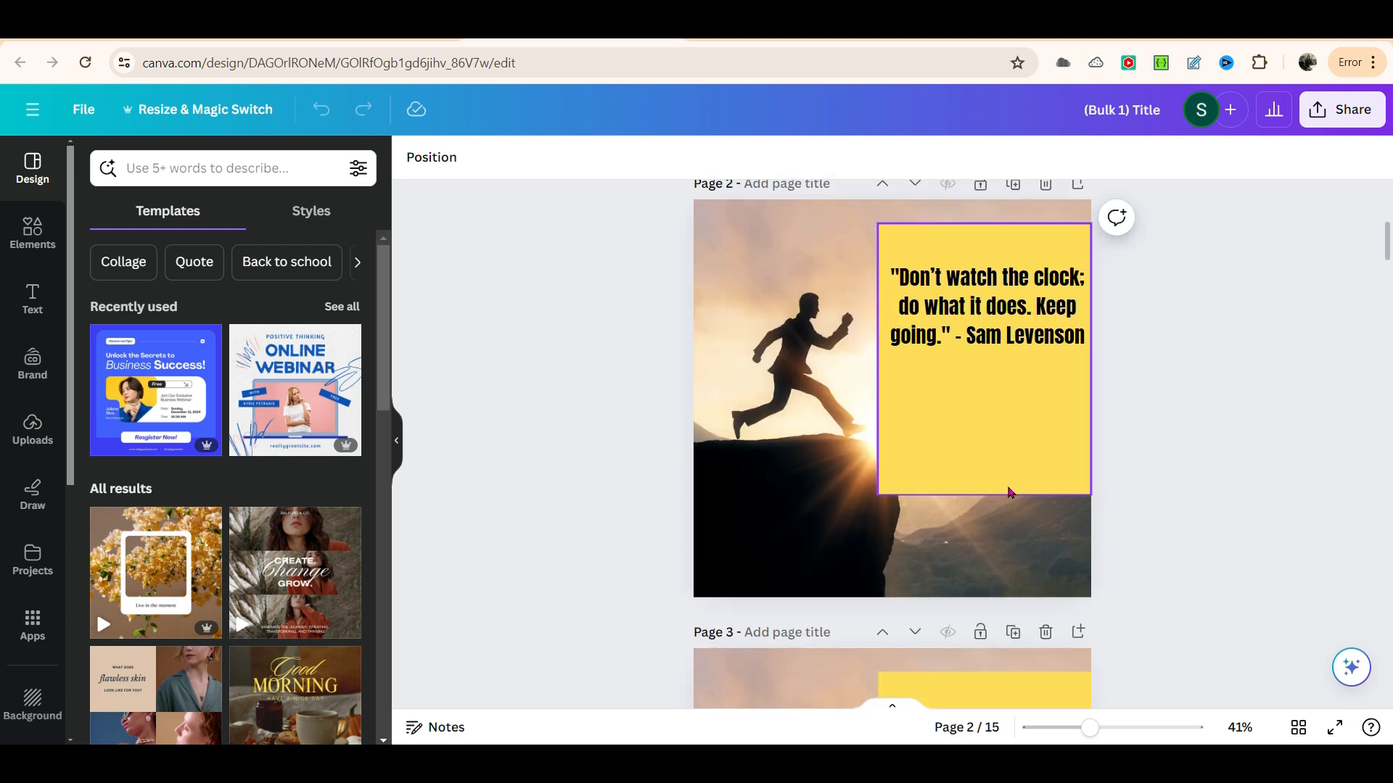
pyautogui.scroll(-5, 1010, 484)
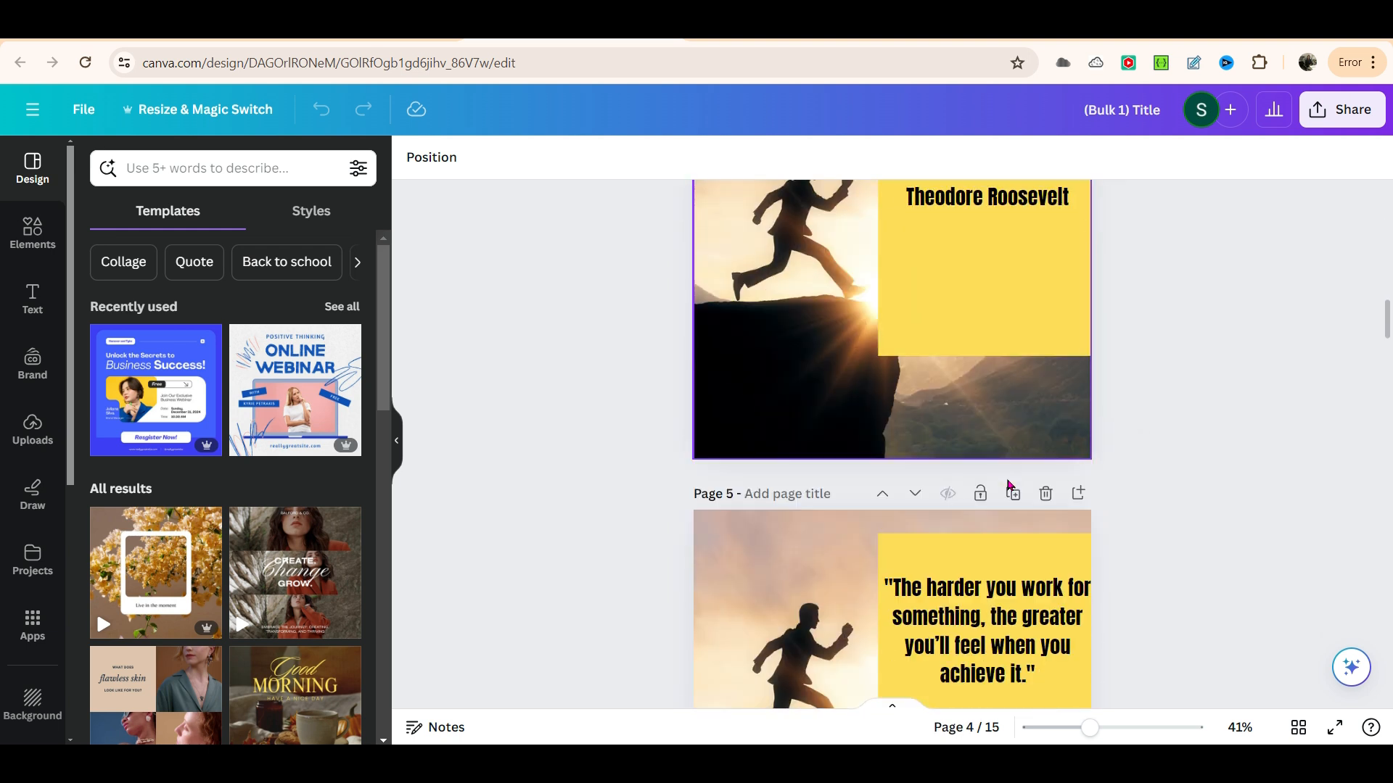
pyautogui.scroll(-2, 1009, 485)
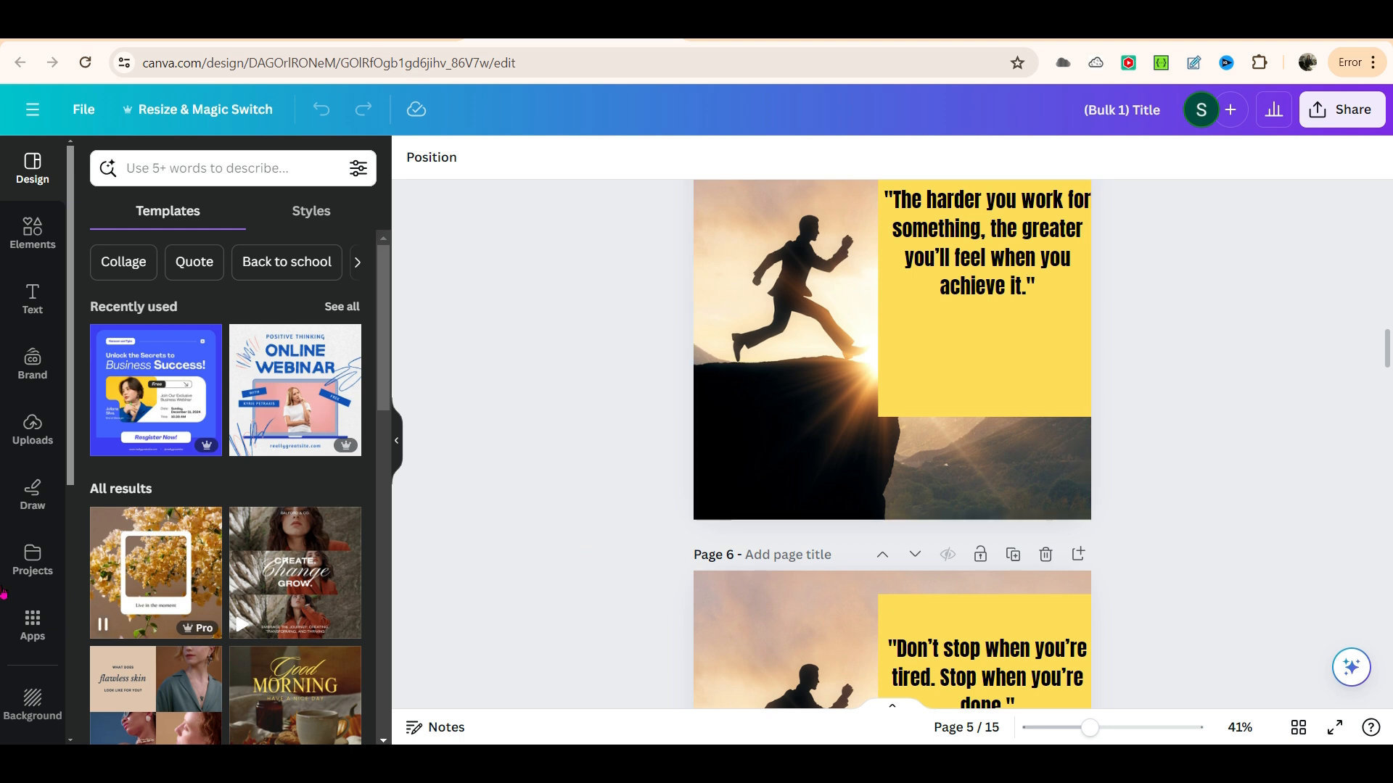
# Search the apps for "Bulk" to locate Bulk create, and look through the remaining generated quote pages.
pyautogui.click(33, 624)
pyautogui.click(176, 162)
pyautogui.write('Bulk')
pyautogui.press('Return')
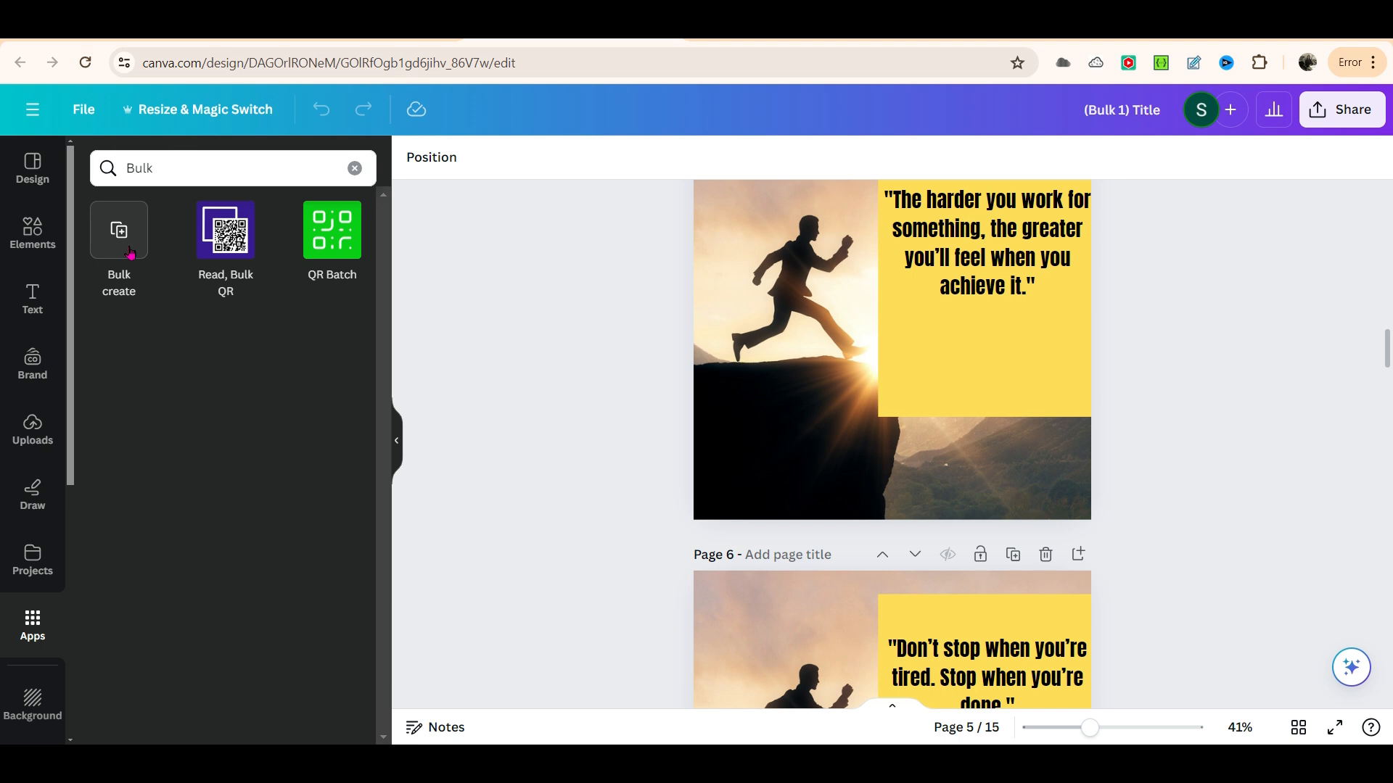
pyautogui.scroll(-15, 1112, 434)
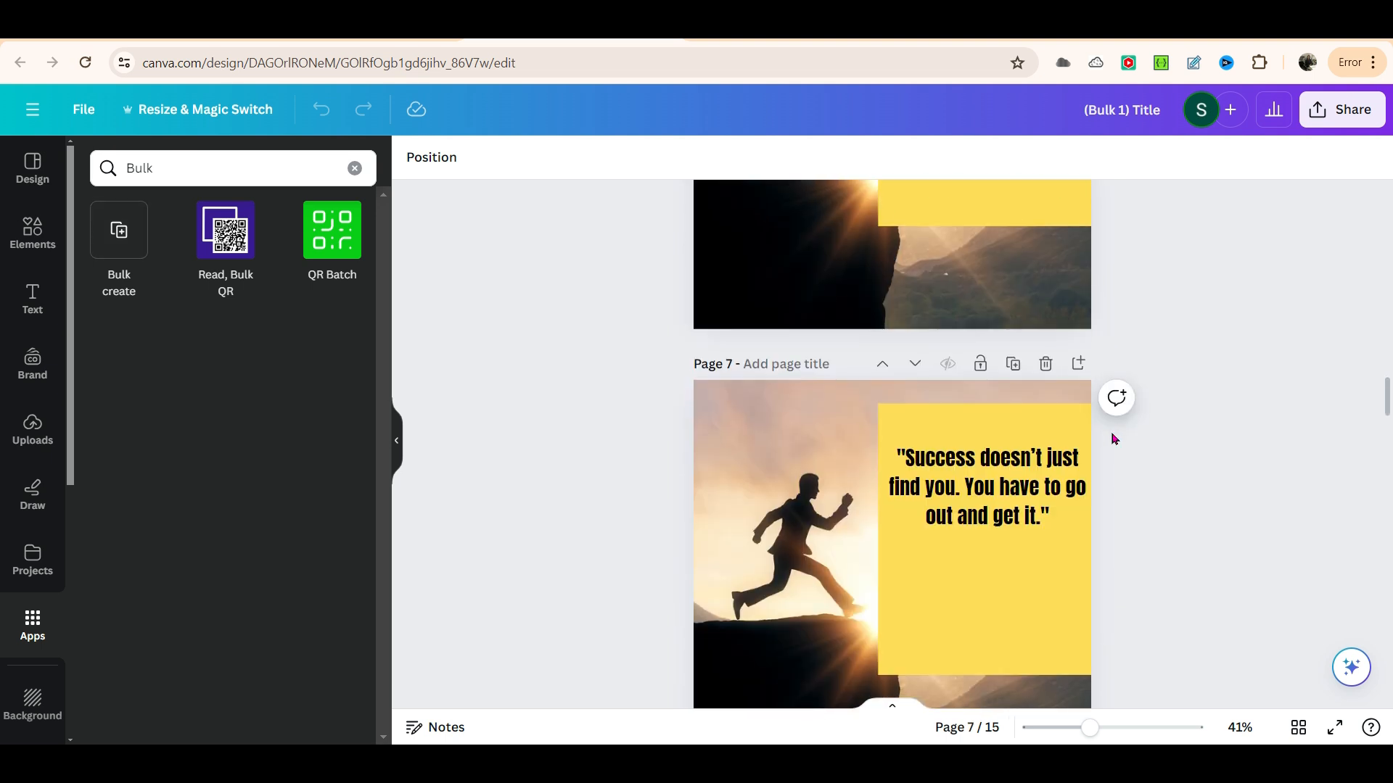
pyautogui.scroll(-20, 1115, 438)
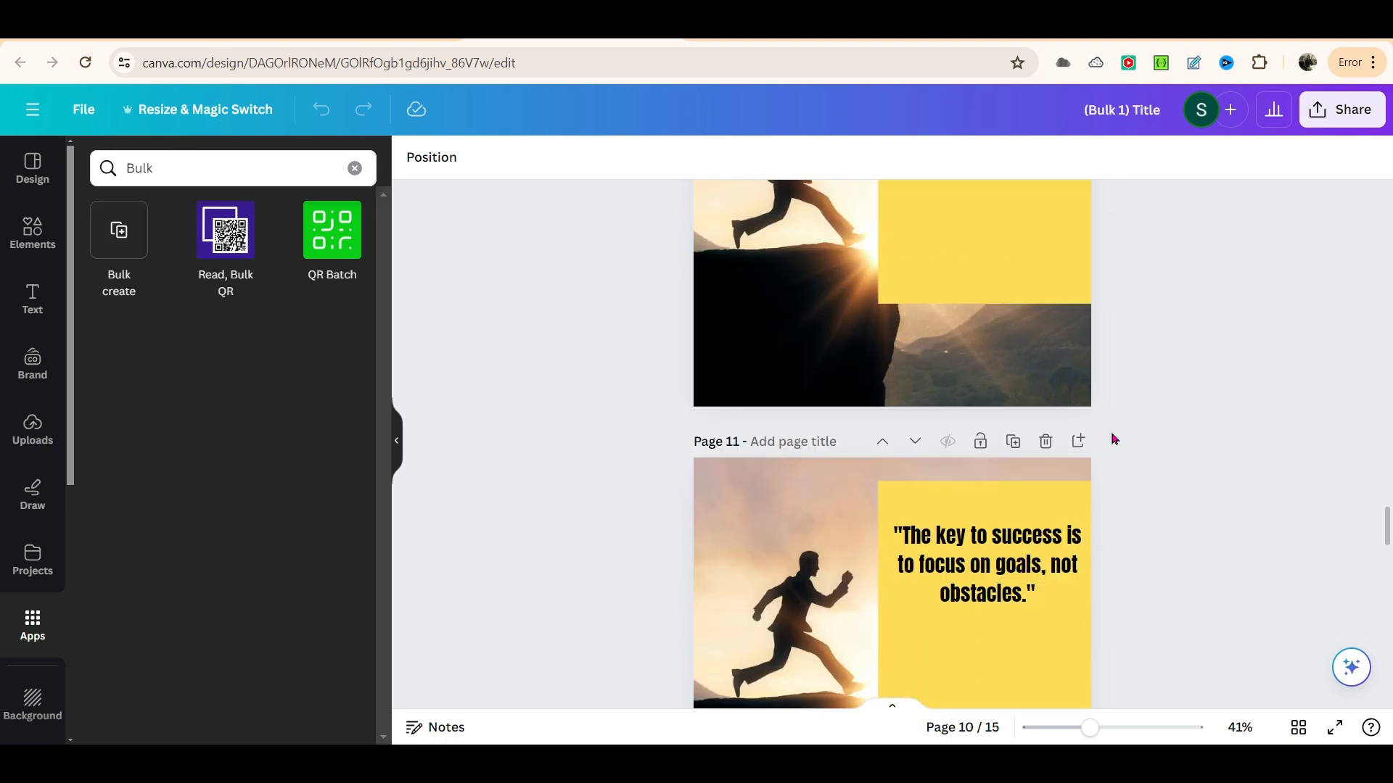